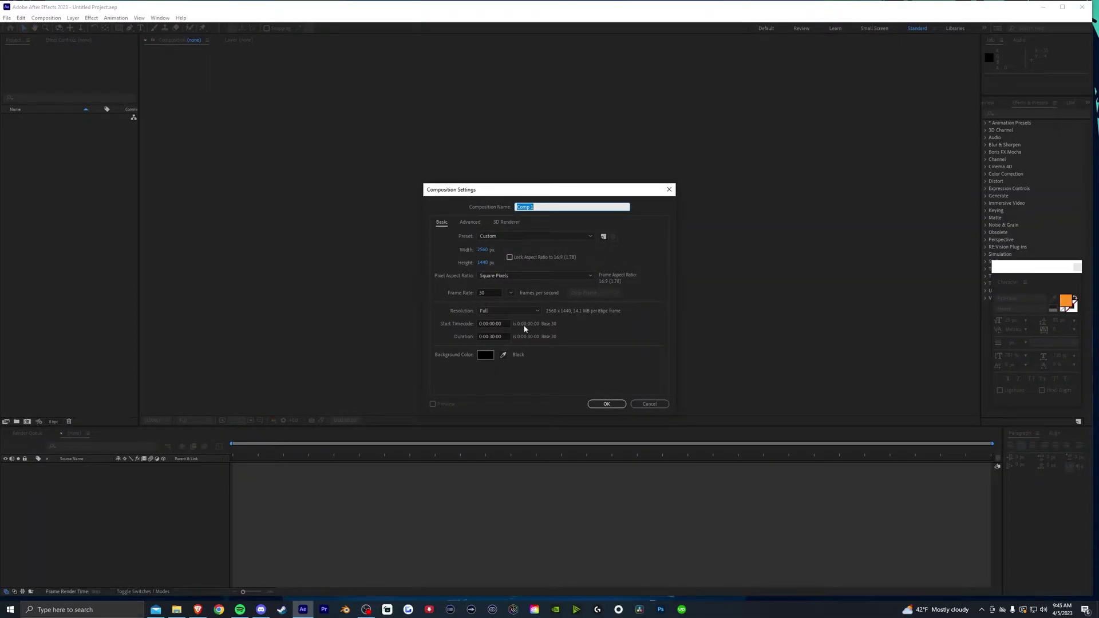
Confirm the new composition and add a full-frame black solid, Black Solid 1.
click(607, 403)
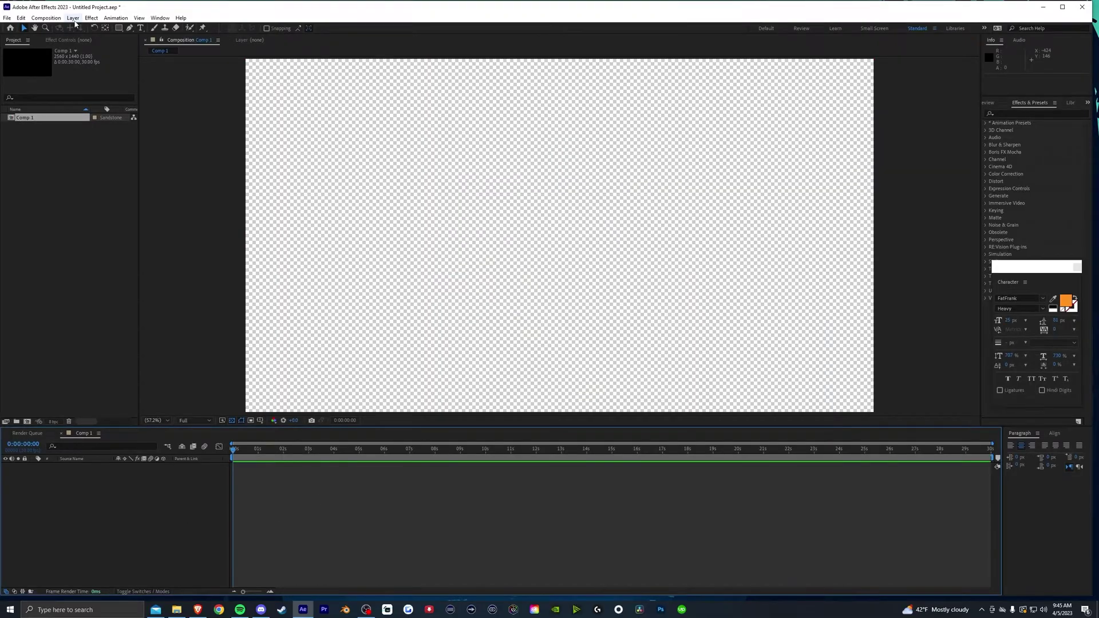
click(74, 18)
mouse_move(81, 25)
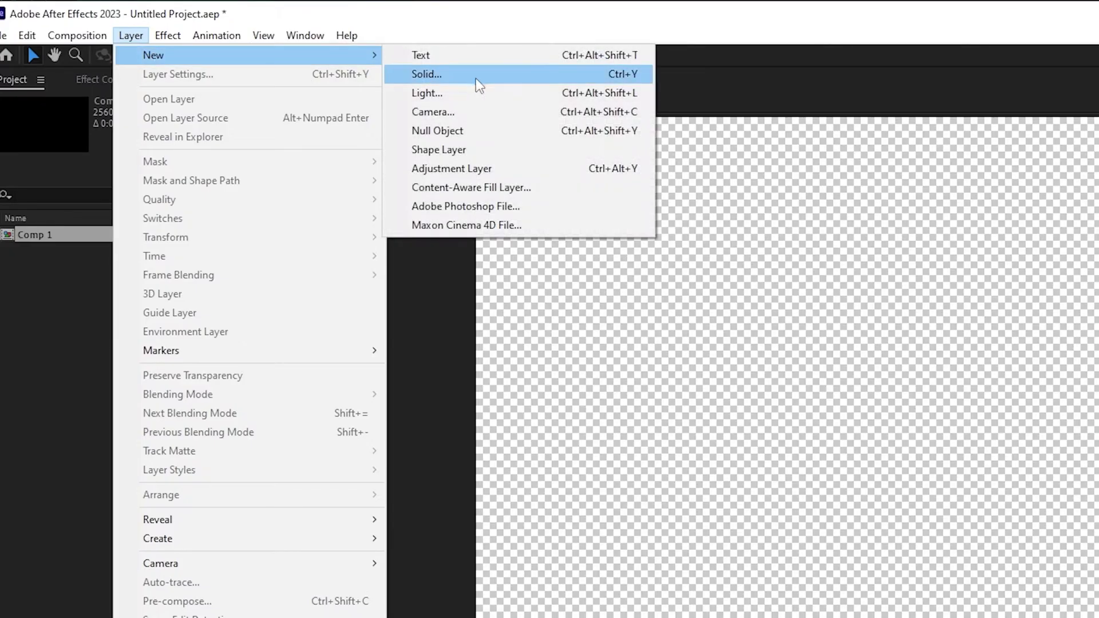
click(246, 39)
click(545, 356)
drag(454, 422, 434, 524)
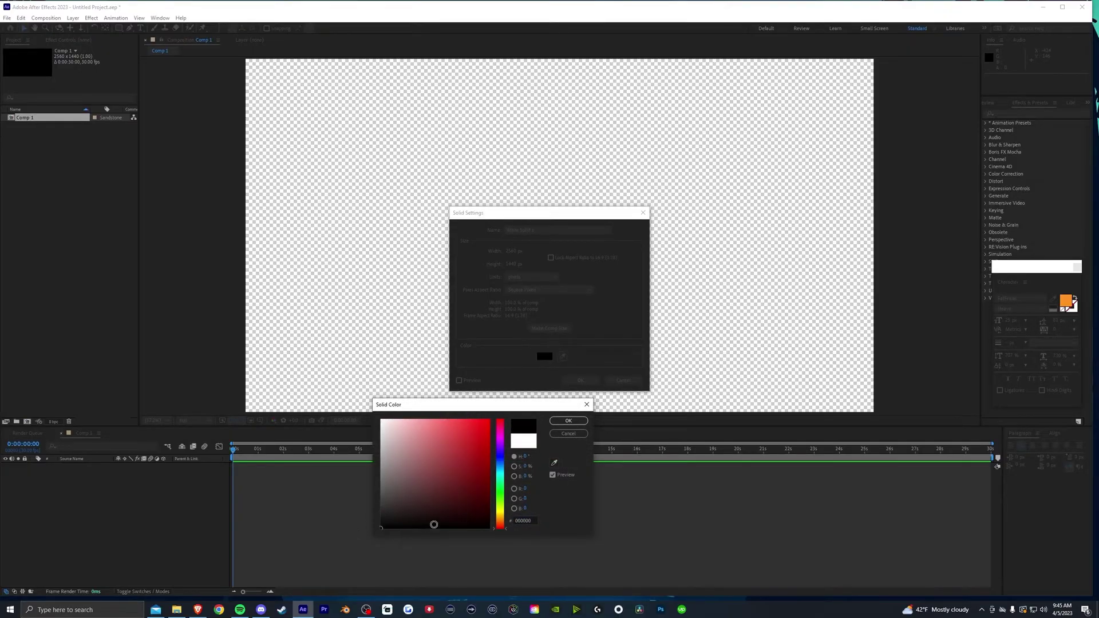
click(568, 420)
click(581, 380)
Add a pure white solid and place White Solid 1 below Black Solid 1.
click(73, 18)
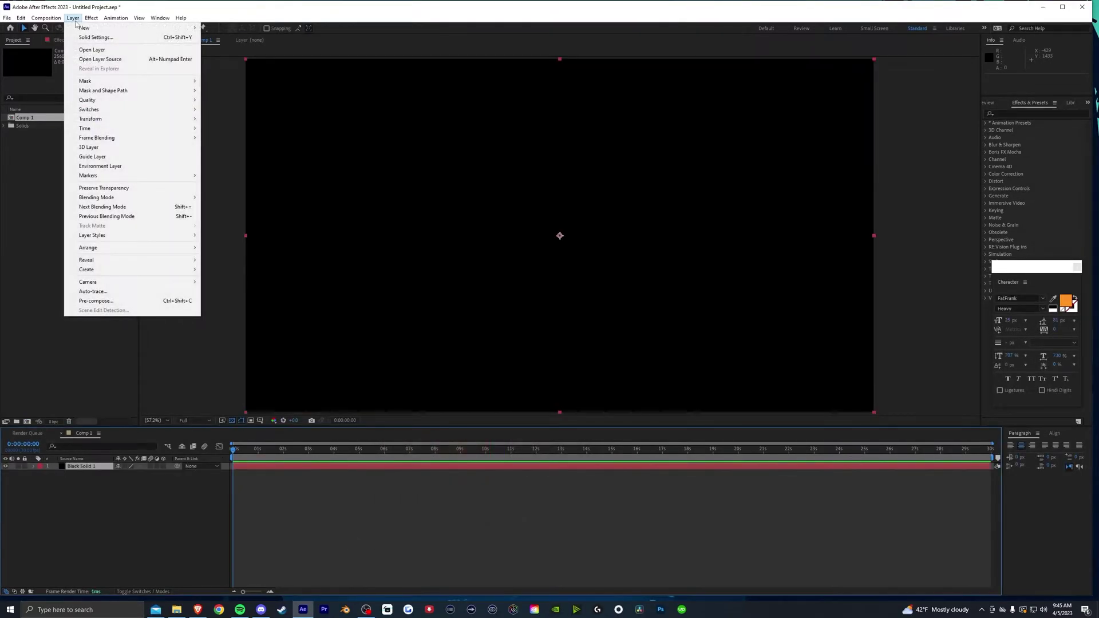
mouse_move(78, 30)
click(220, 37)
click(545, 356)
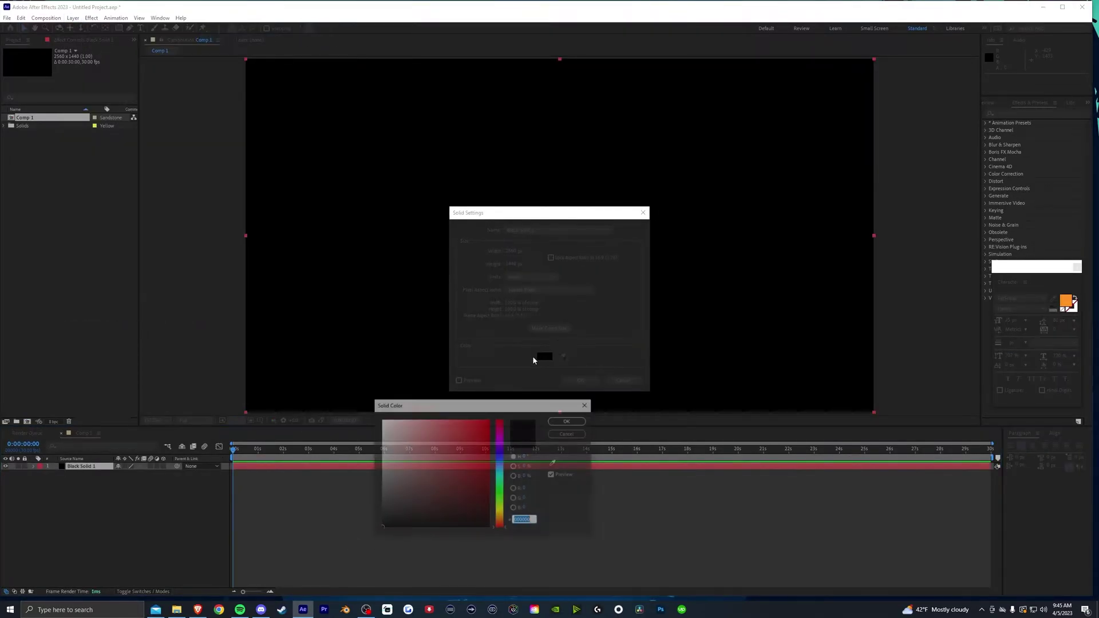
click(382, 429)
drag(375, 427, 378, 419)
click(568, 421)
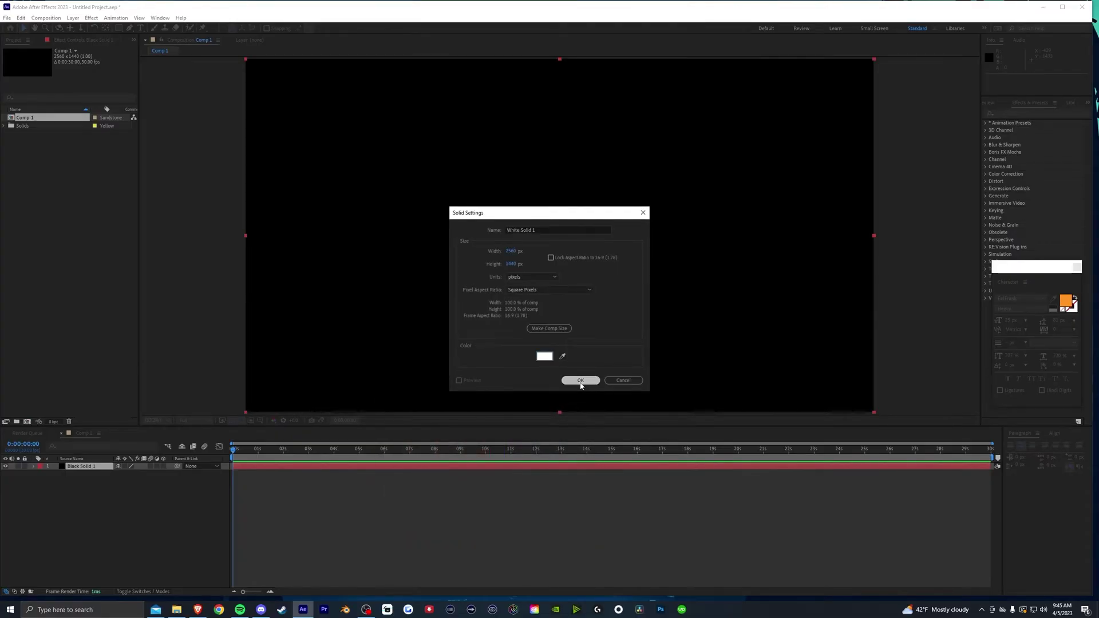
click(580, 380)
drag(77, 466, 84, 480)
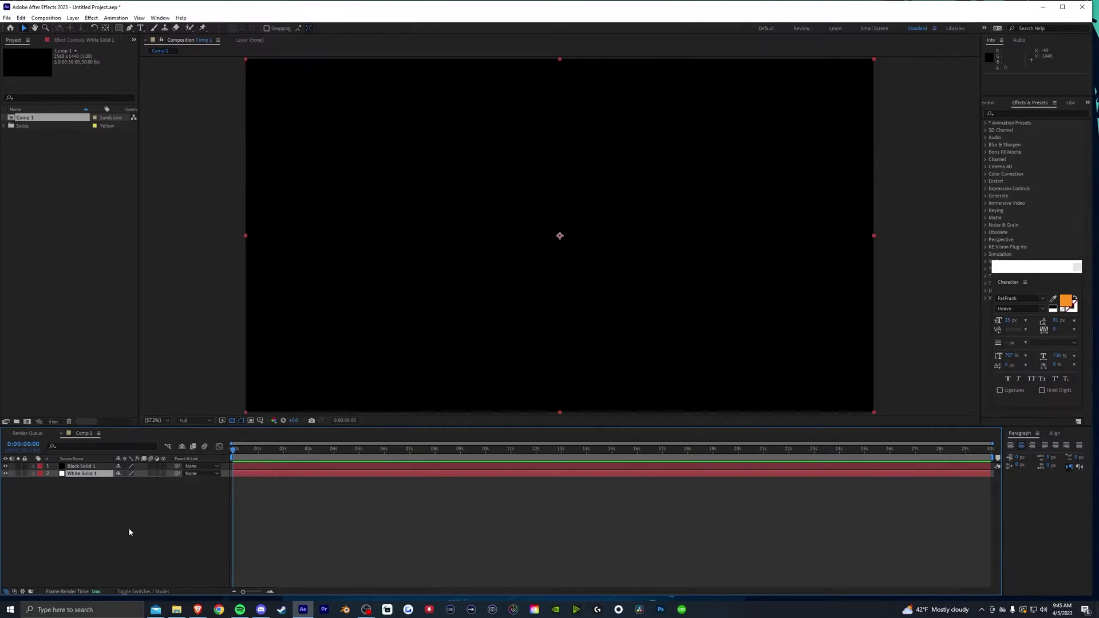
Give Black Solid 1 CC Ball Action with Scatter 1024, Grid Spacing 2, Ball Size 20, and keyframe Rotation.
click(83, 467)
click(91, 18)
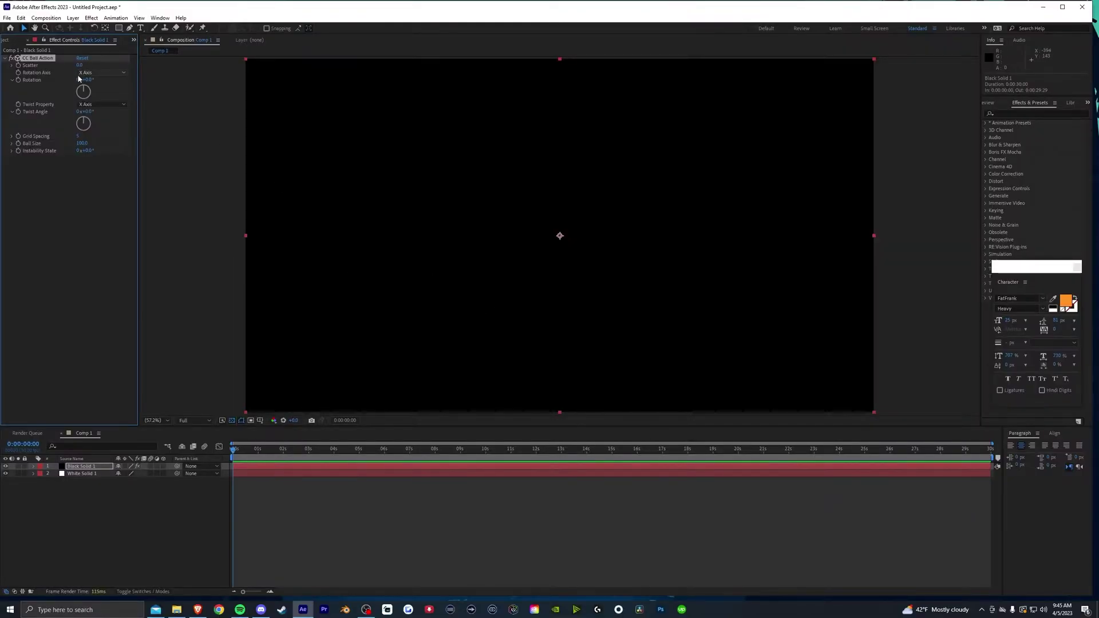
drag(81, 67, 158, 67)
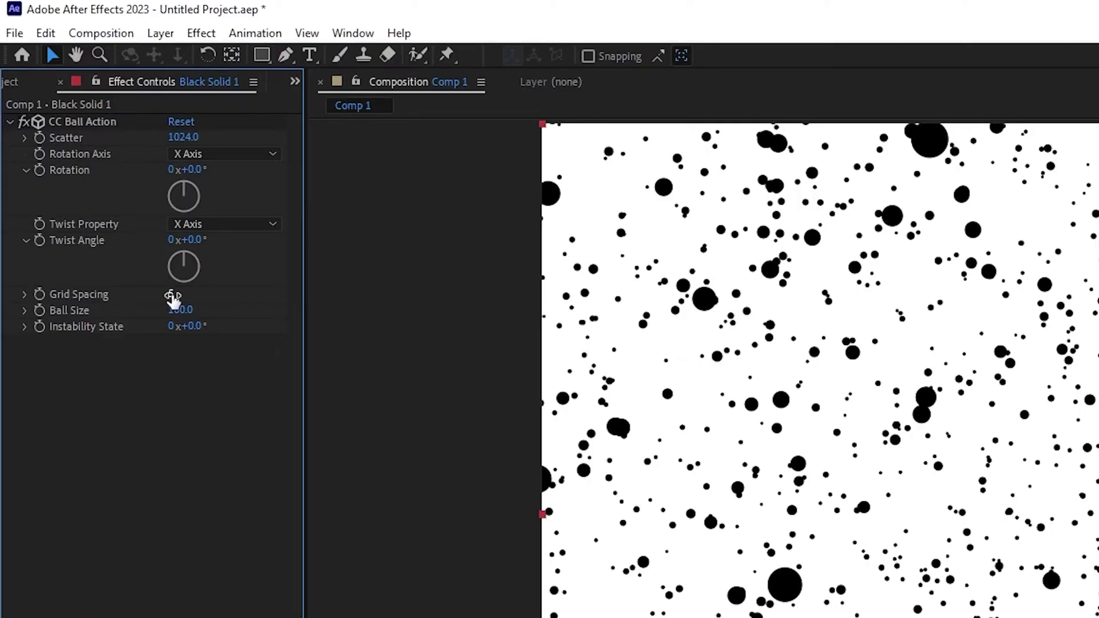
click(170, 294)
text(2)
key(Return)
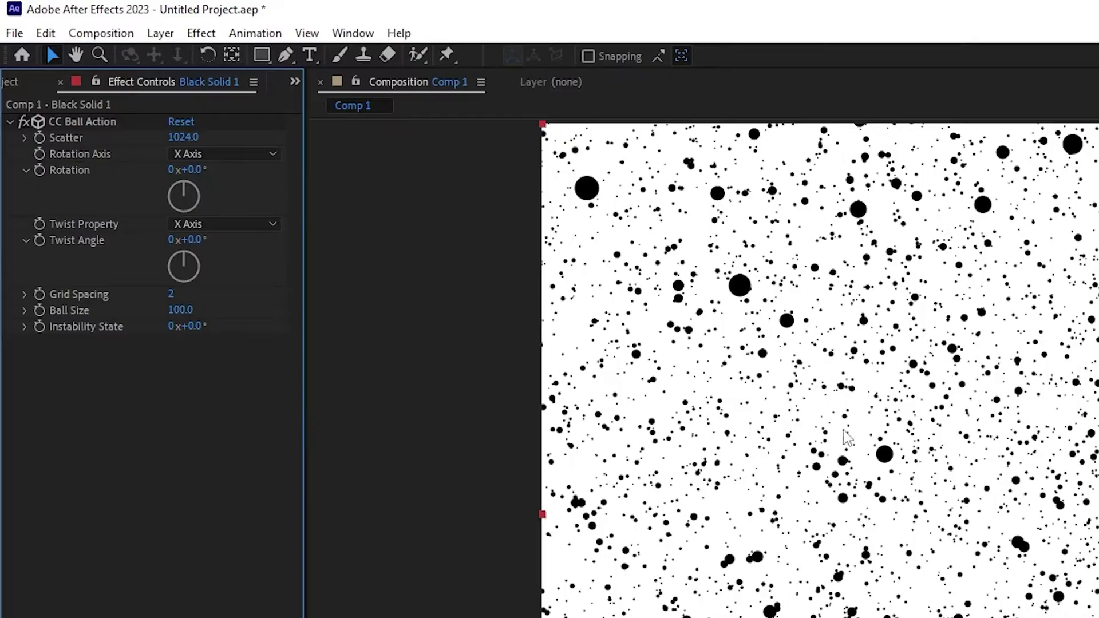
click(179, 311)
text(3)
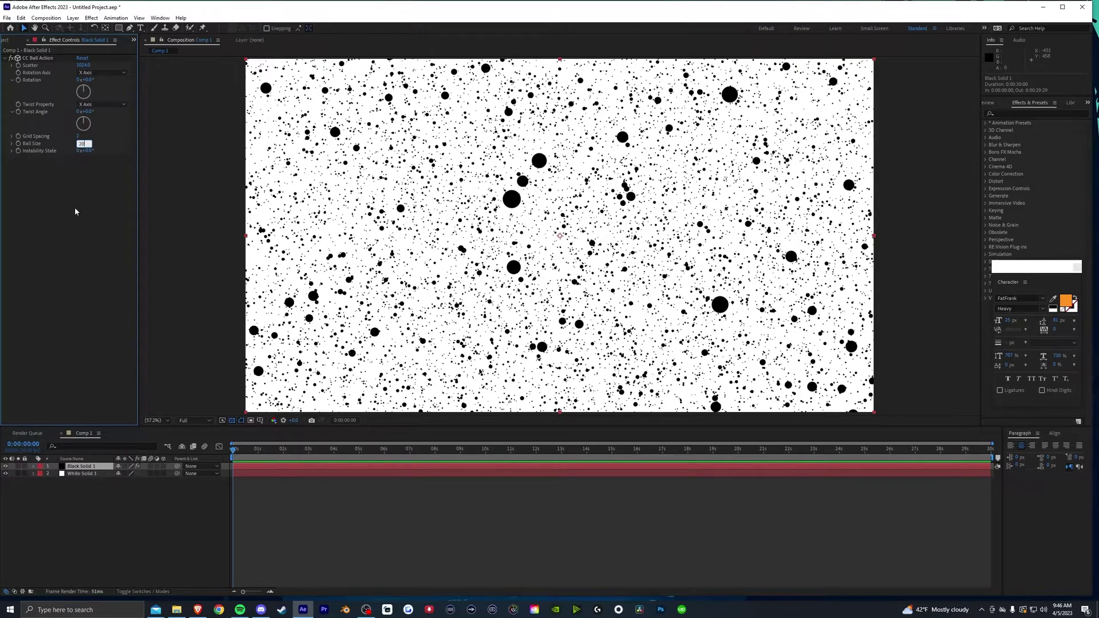
key(Return)
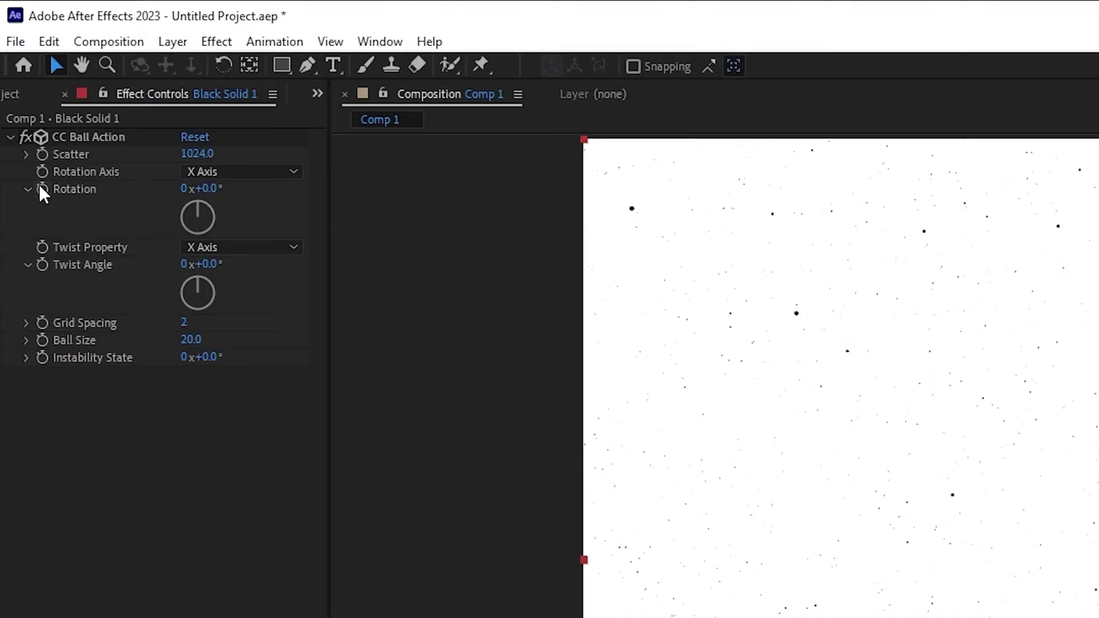
click(40, 187)
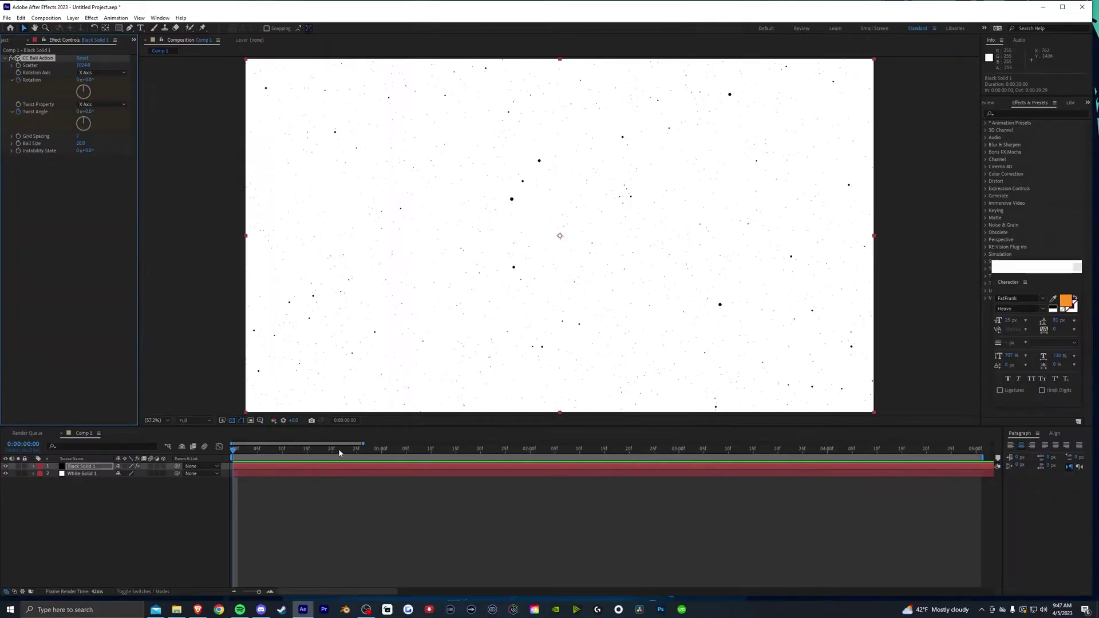
At the end of the comp, set Twist Angle to 4x+0.0° to animate the specks.
drag(372, 449, 980, 472)
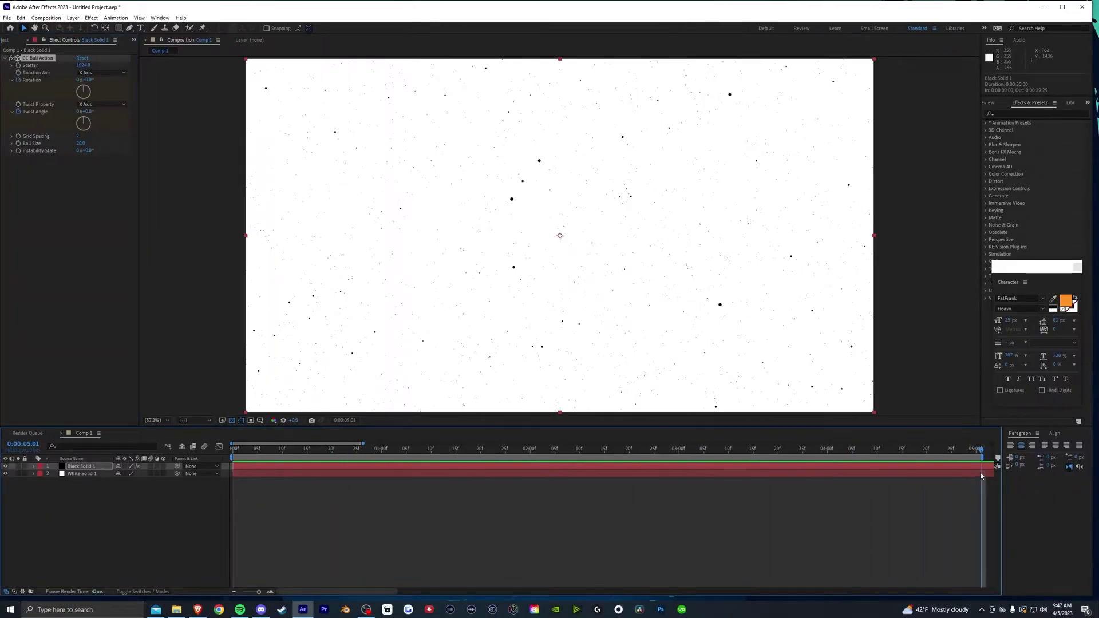
click(78, 113)
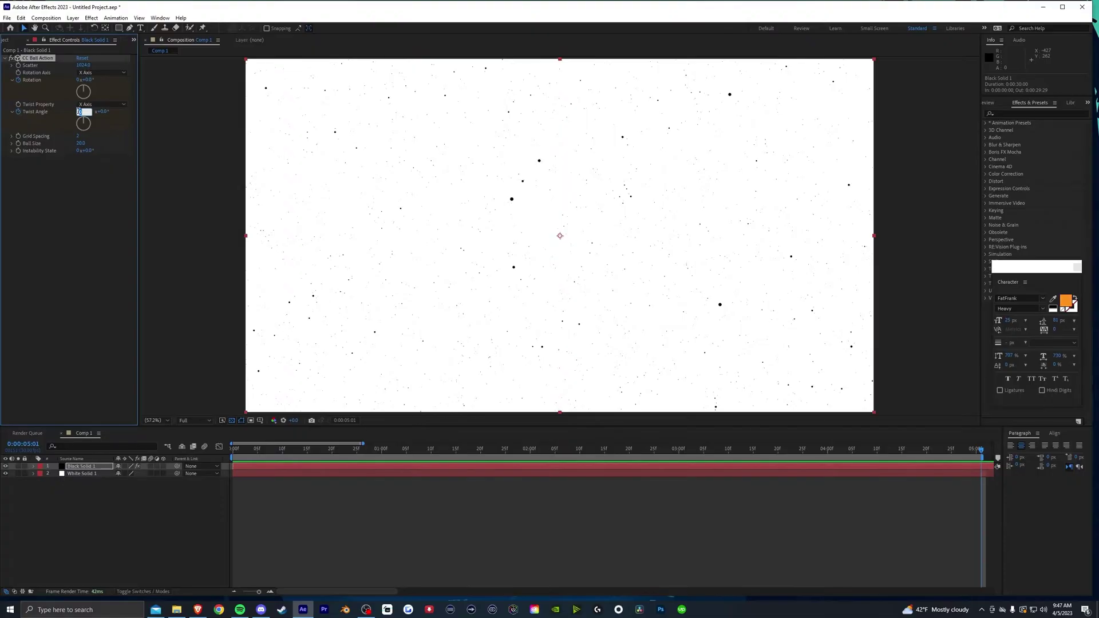
key(Return)
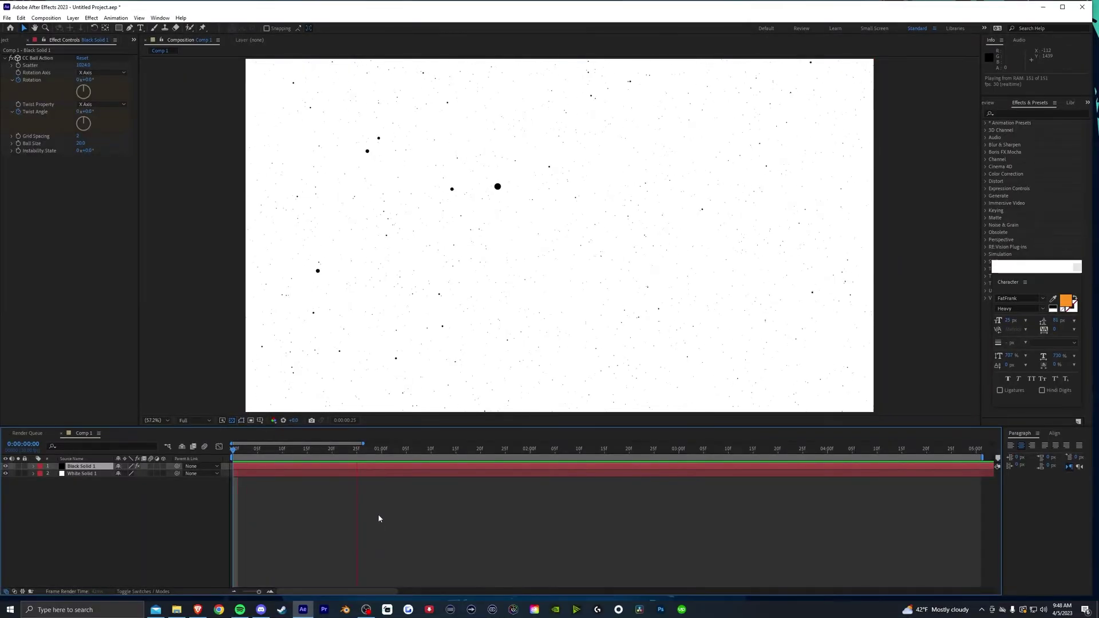
Add Wave Warp to the black solid with Wave Type Noise and Wave Height 5.
key(space)
click(91, 17)
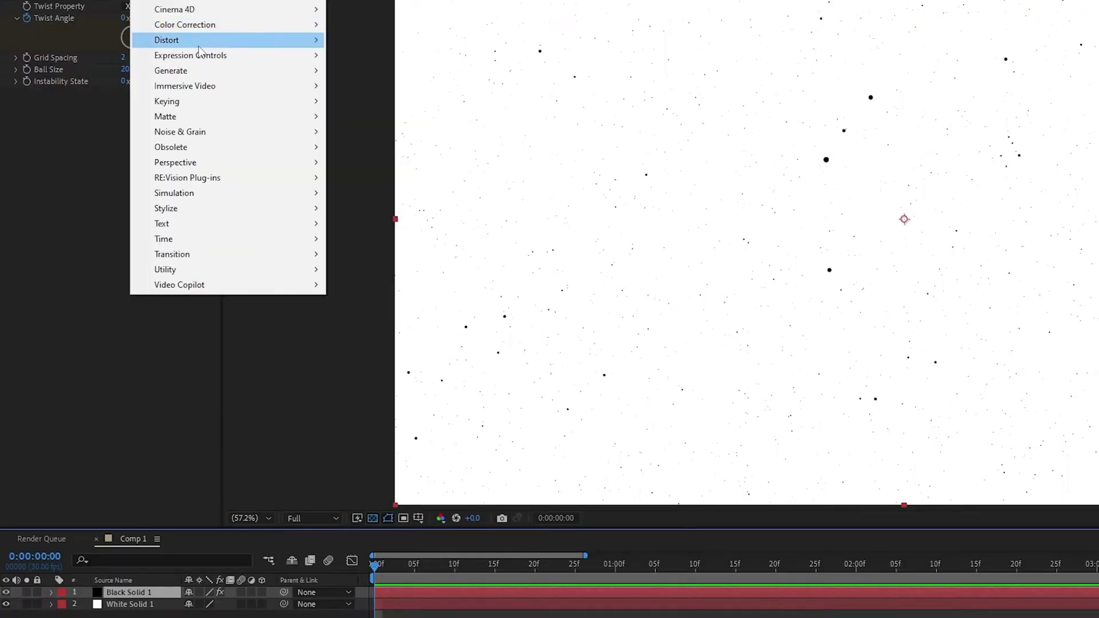
mouse_move(105, 126)
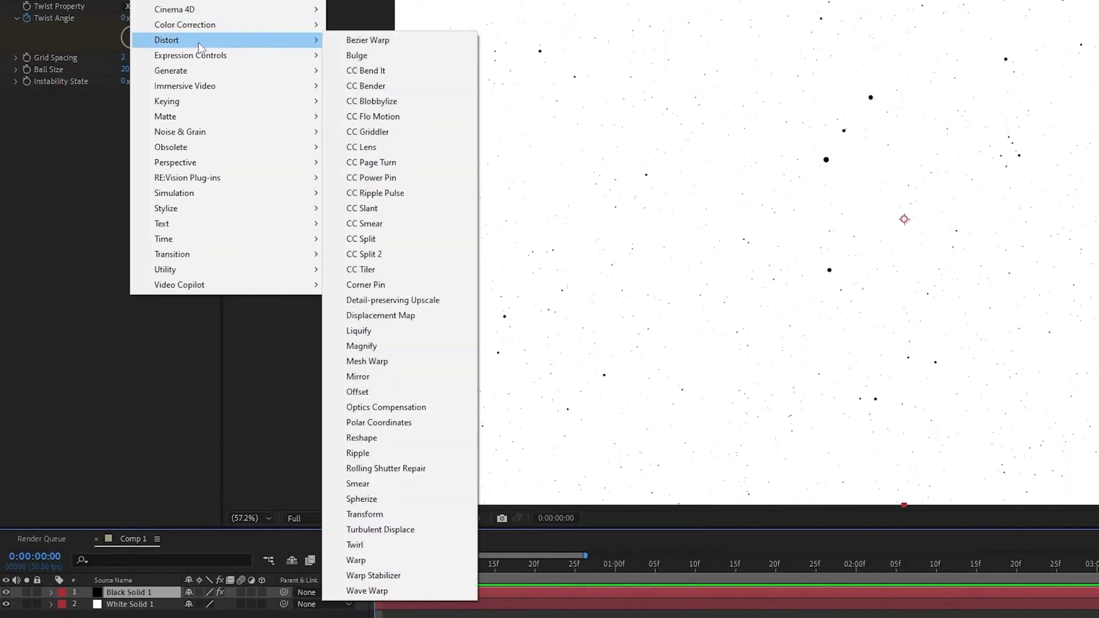
click(366, 590)
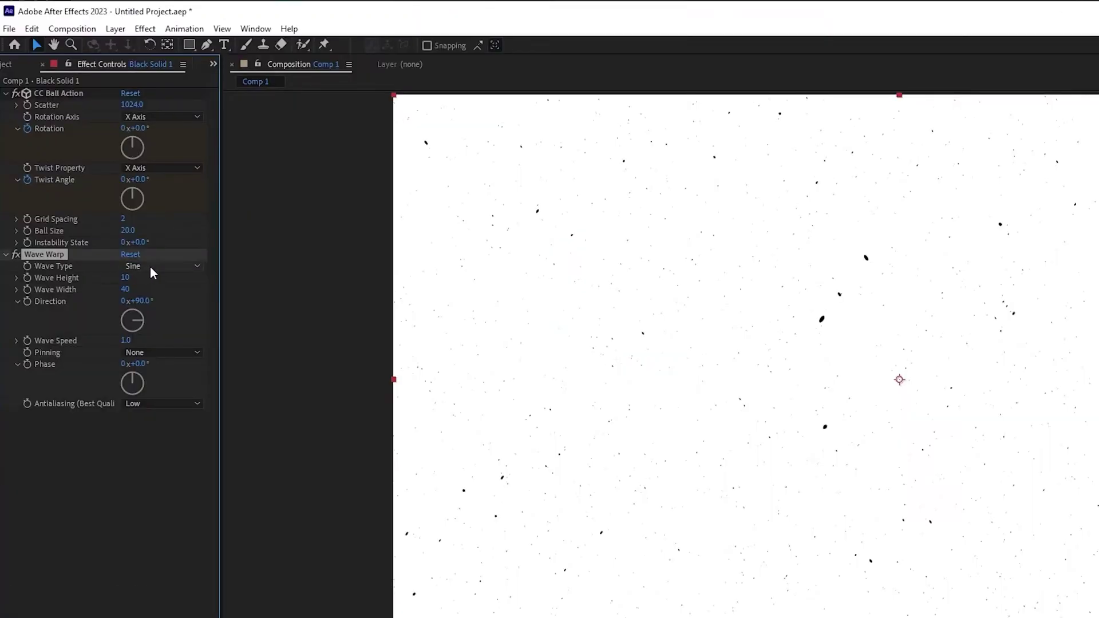
click(153, 269)
click(161, 388)
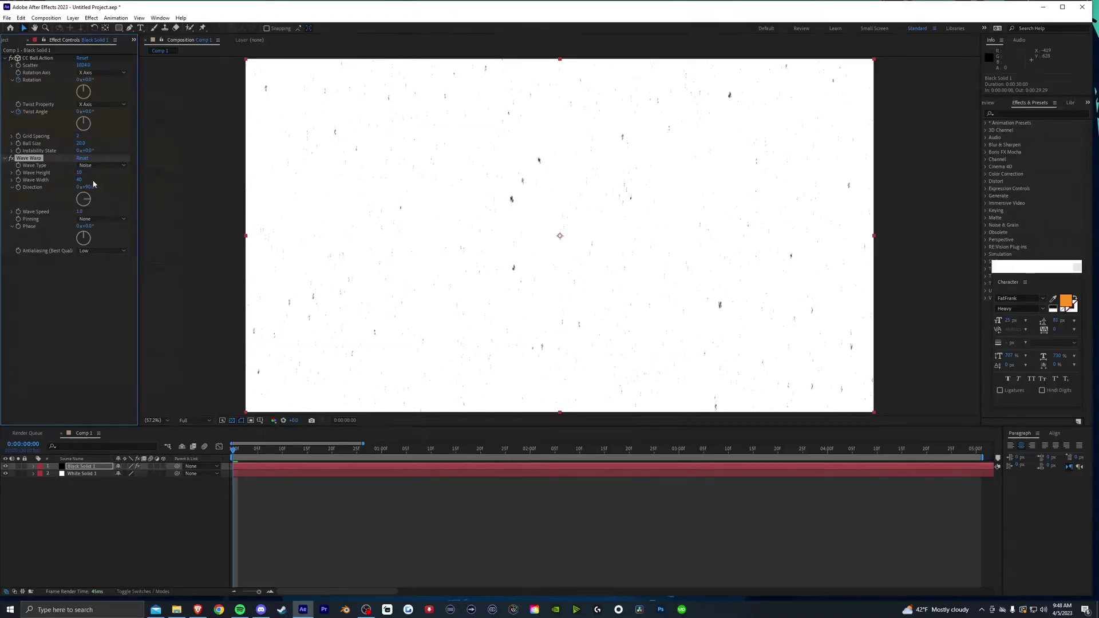
click(78, 172)
text(5)
click(66, 364)
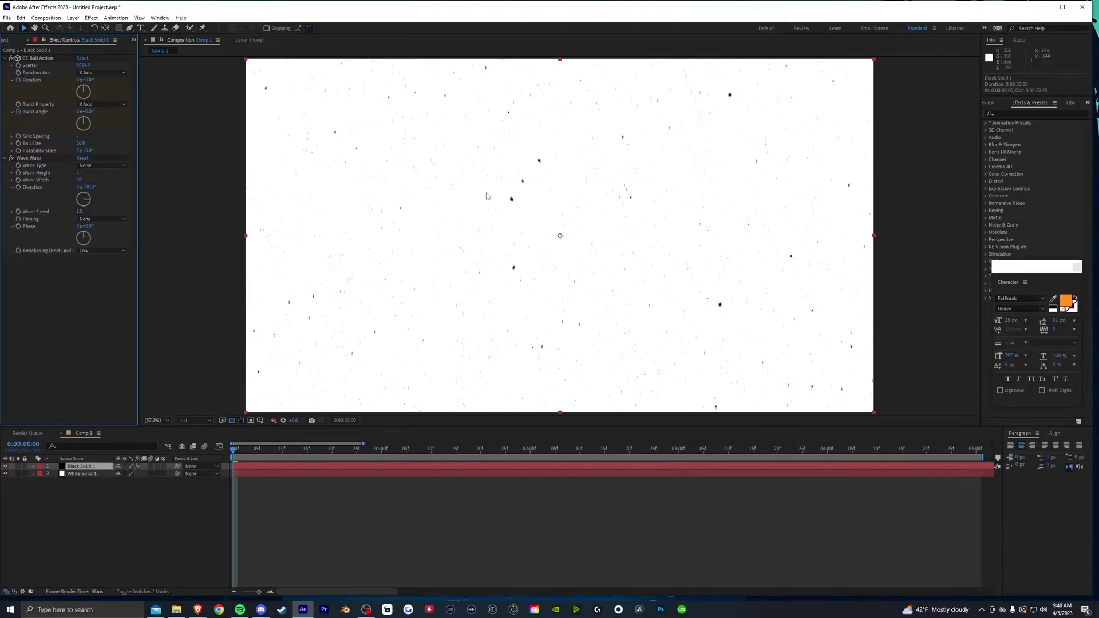
View the comp at 100% then 50% and preview the roughened specks.
key(slash)
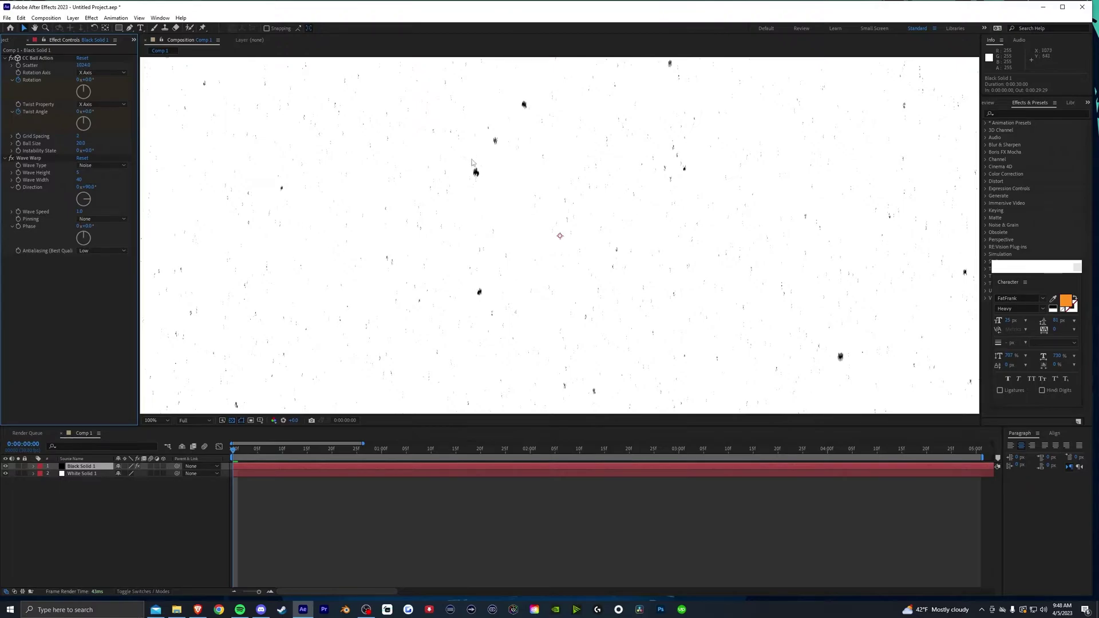
key(comma)
key(comma)
key(space)
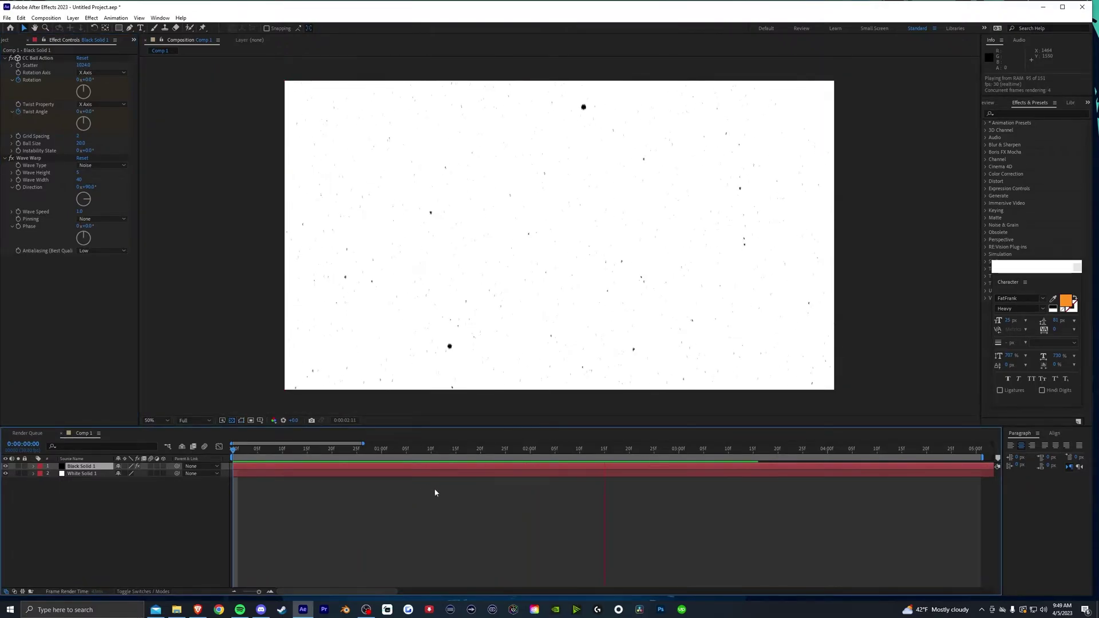
key(space)
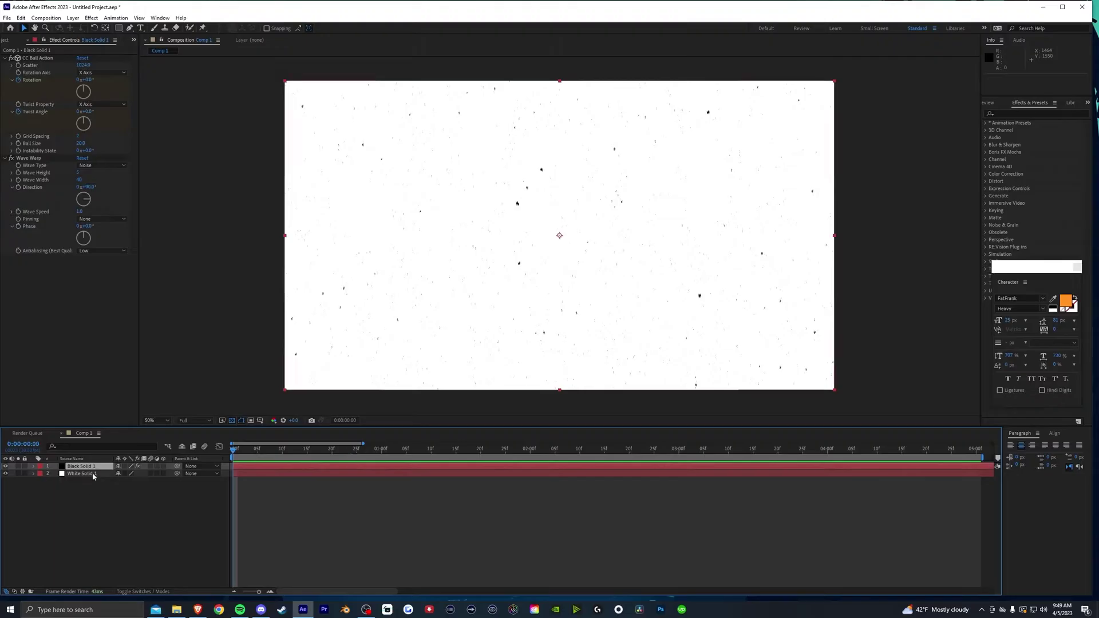
Duplicate Black Solid 1 and step through time from 0:00:00:16 to check the specks.
key(ctrl+d)
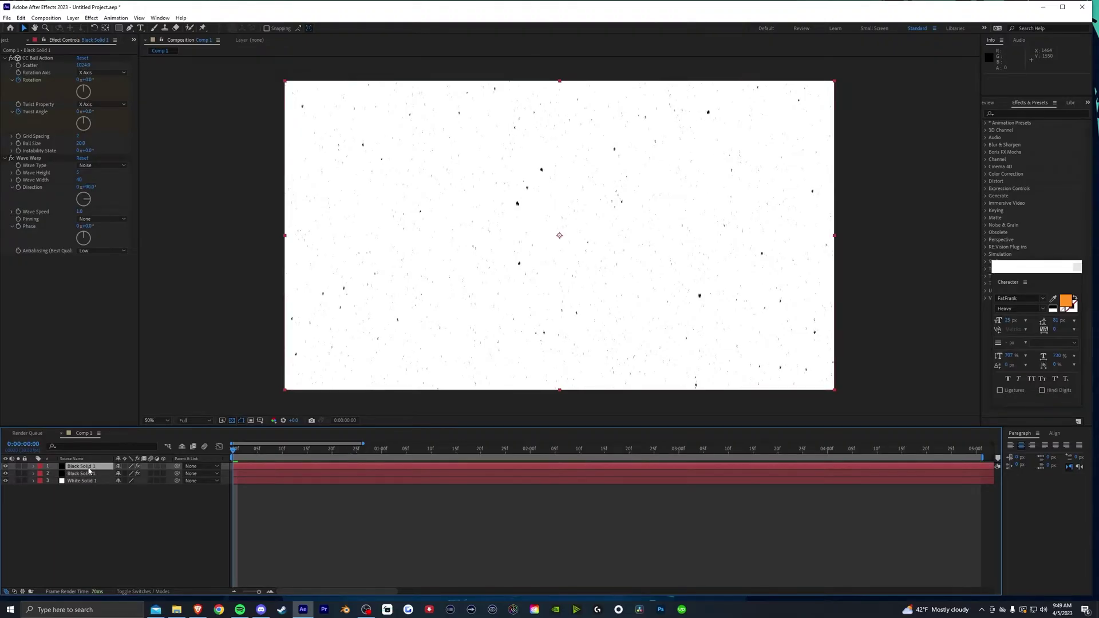
click(313, 451)
drag(313, 451, 486, 450)
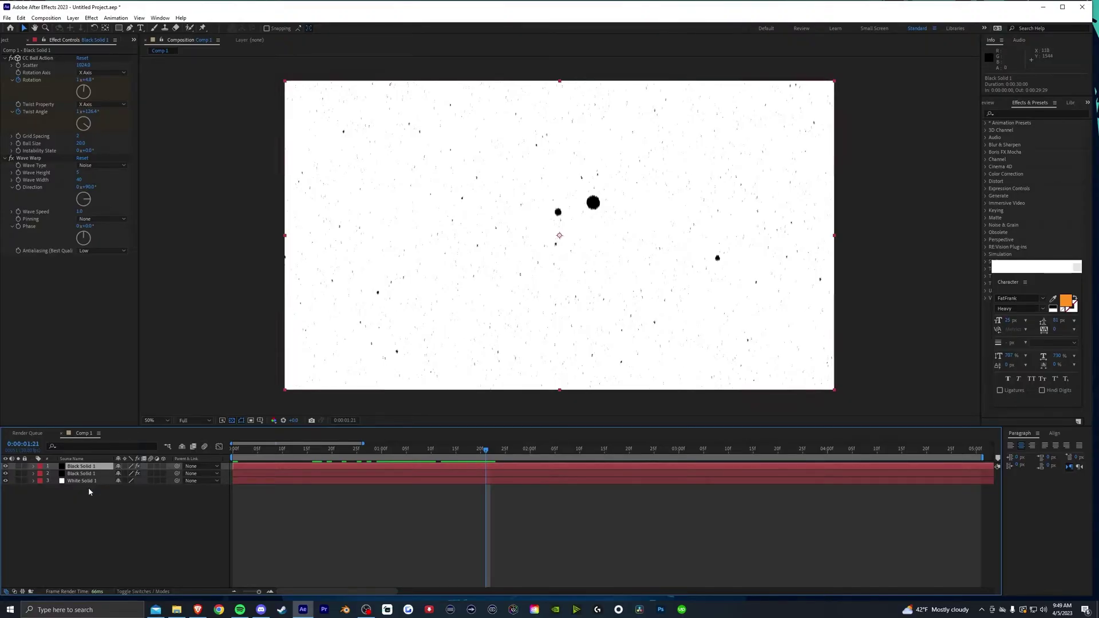
Apply Turbulent Displace to the specks layer, raise Amount to 130, and preview.
click(92, 18)
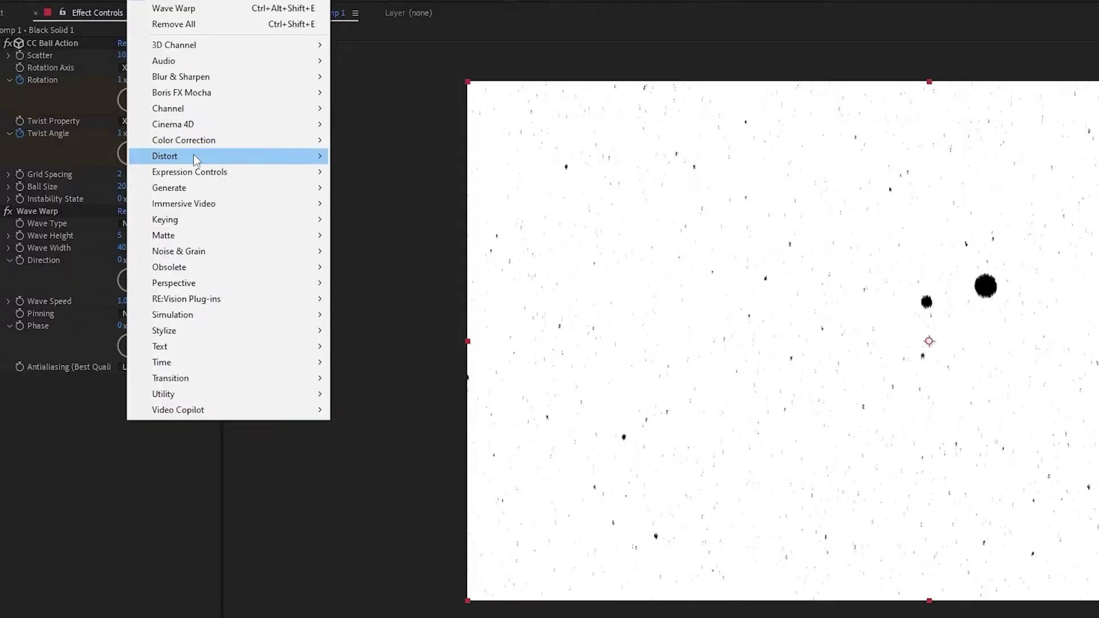
mouse_move(121, 124)
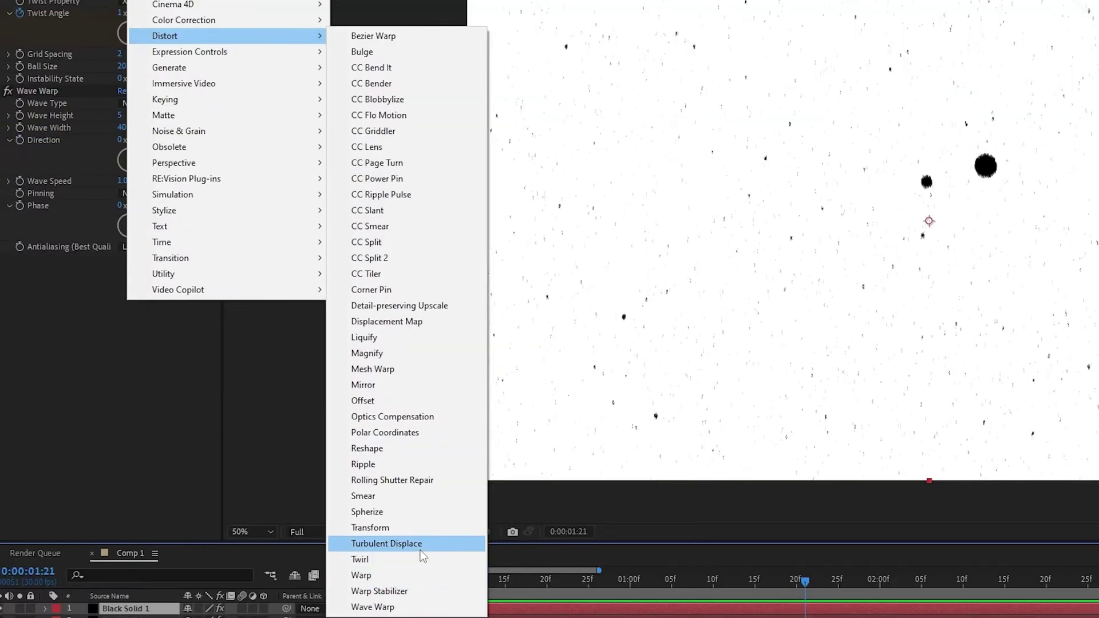
click(257, 431)
drag(419, 549, 60, 282)
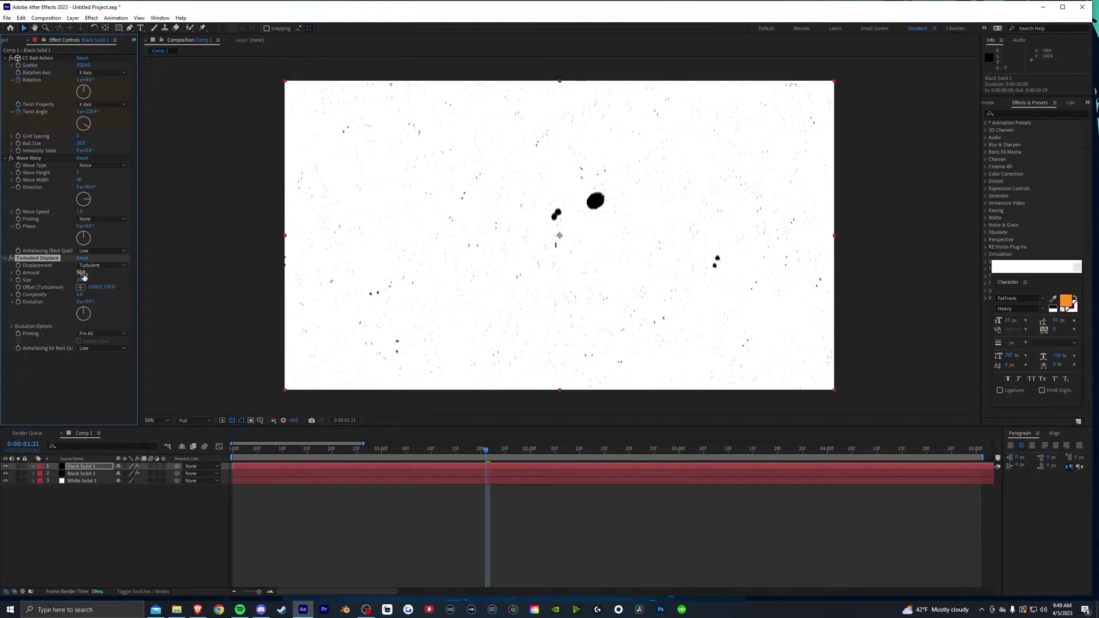
drag(84, 277, 150, 281)
key(space)
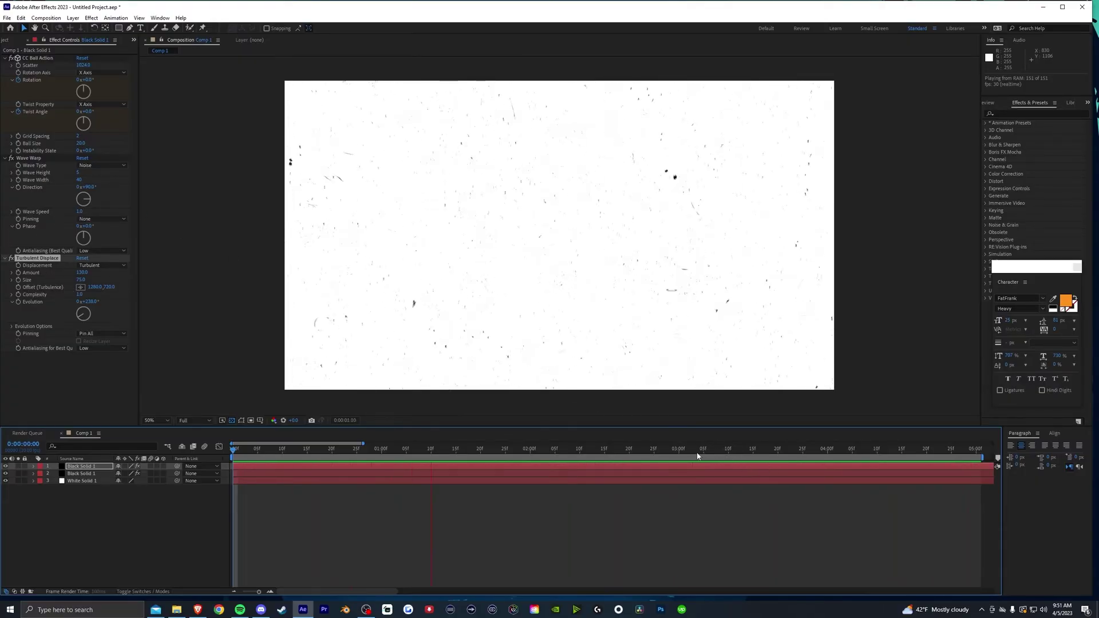
click(585, 450)
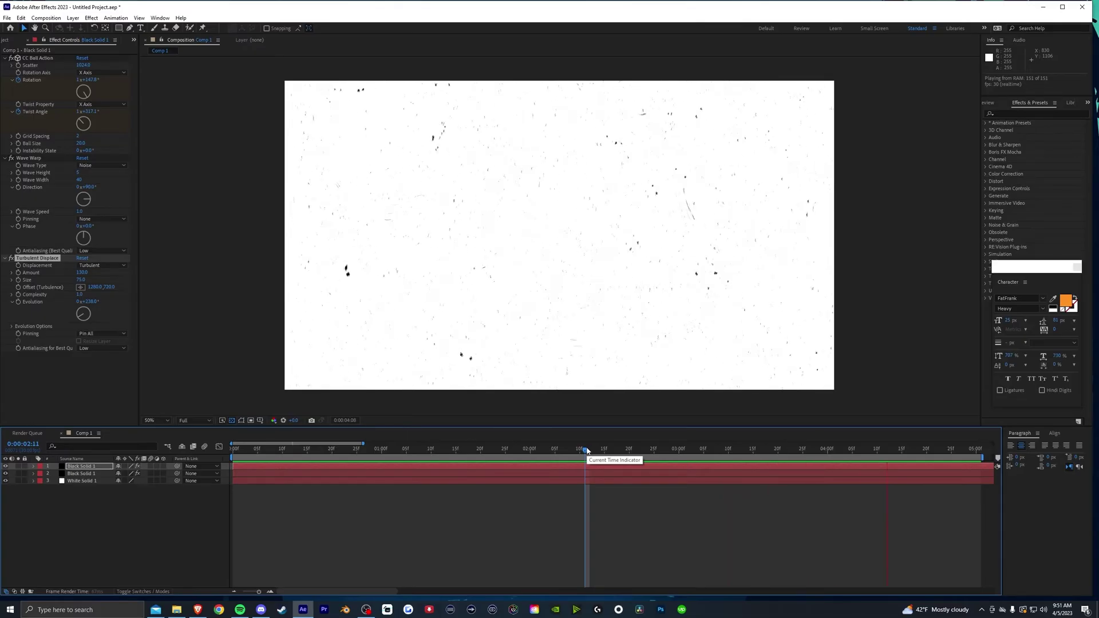
click(192, 571)
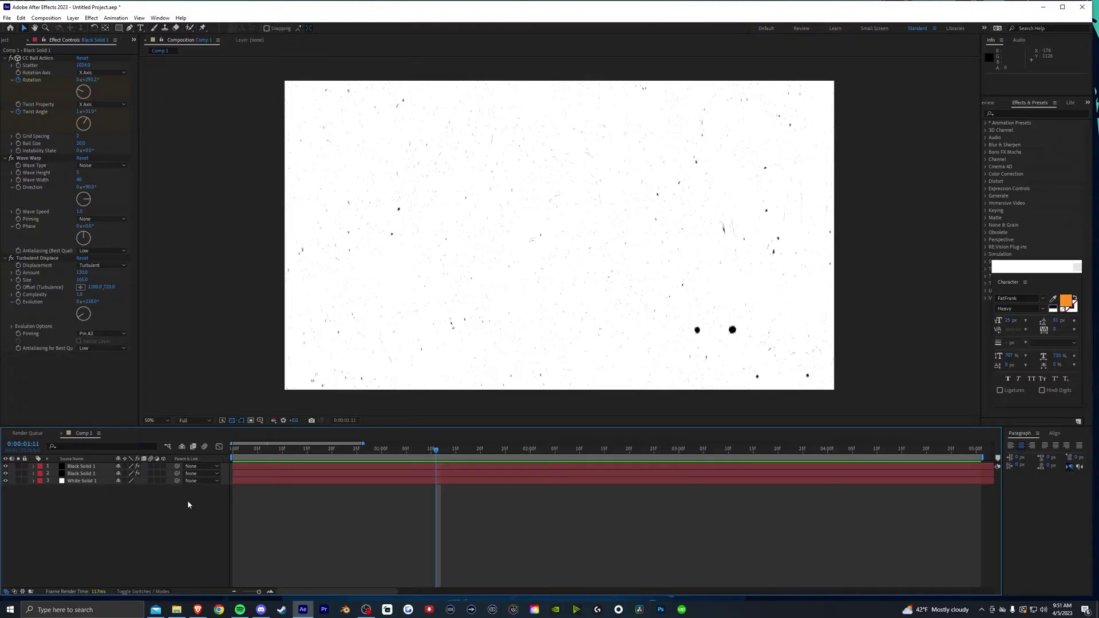
drag(500, 451, 329, 451)
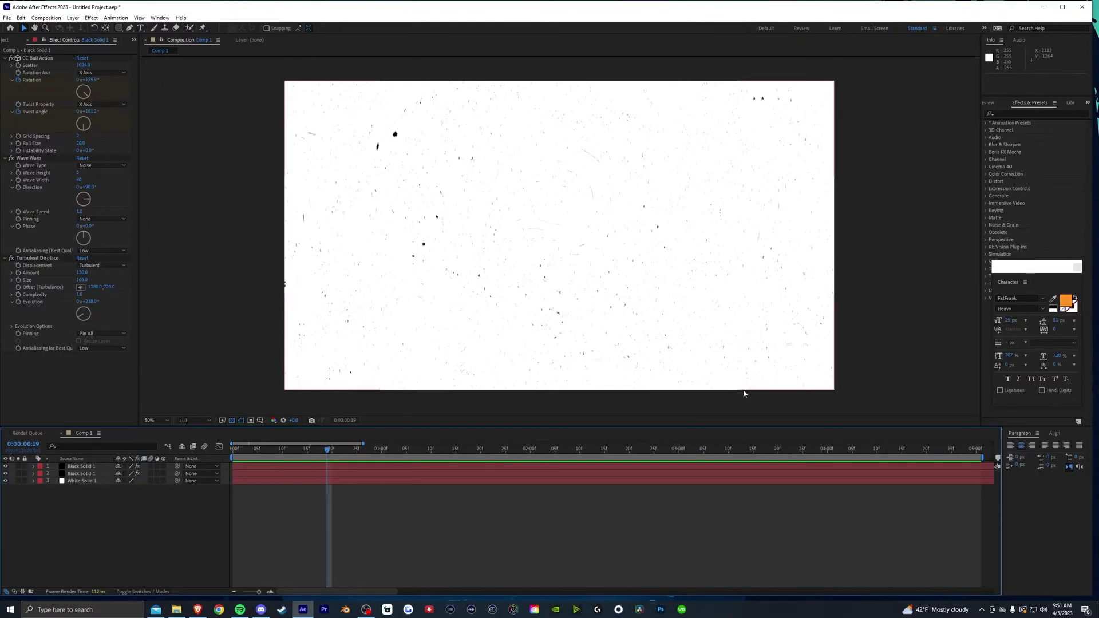
key(space)
key(Home)
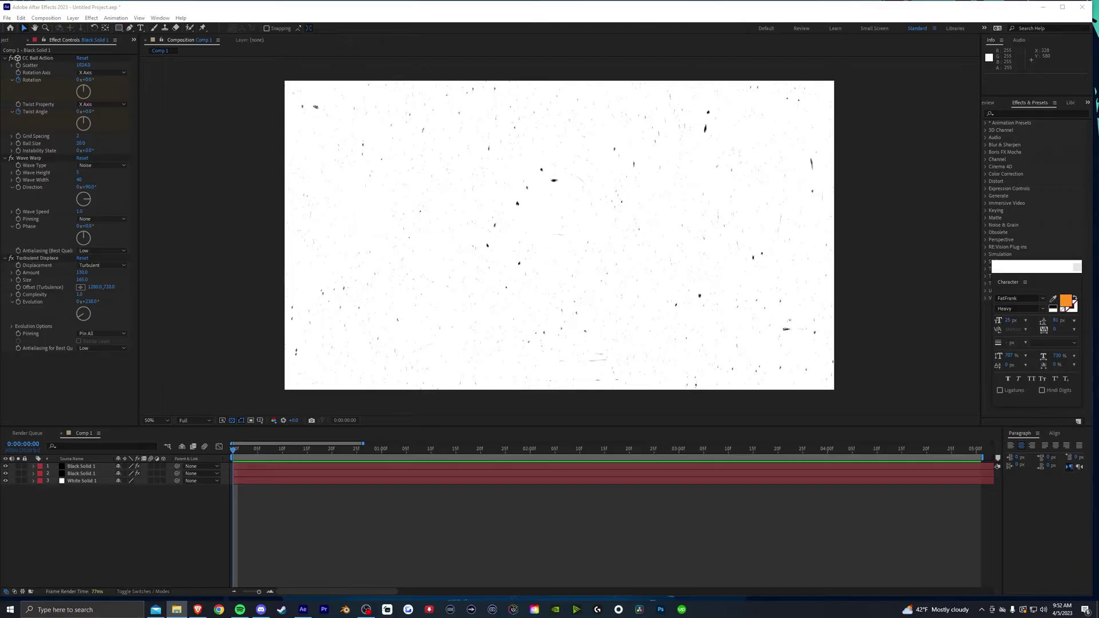
Place qs naire.mp4 as the top layer of Comp 1 and preview the gameplay.
drag(11, 533, 240, 478)
key(space)
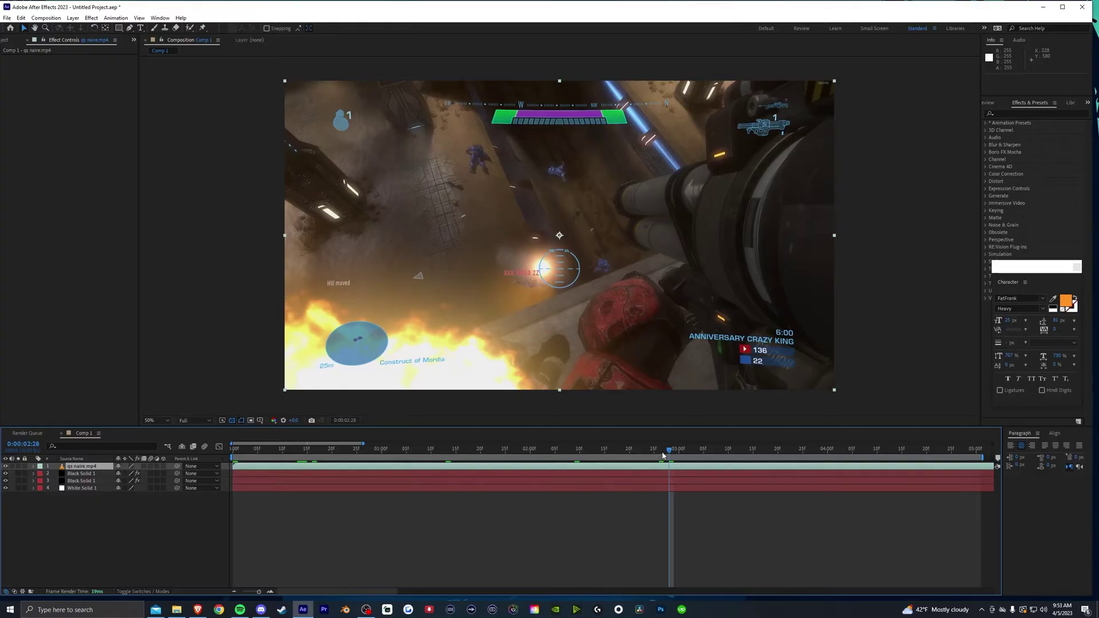
drag(666, 450, 719, 453)
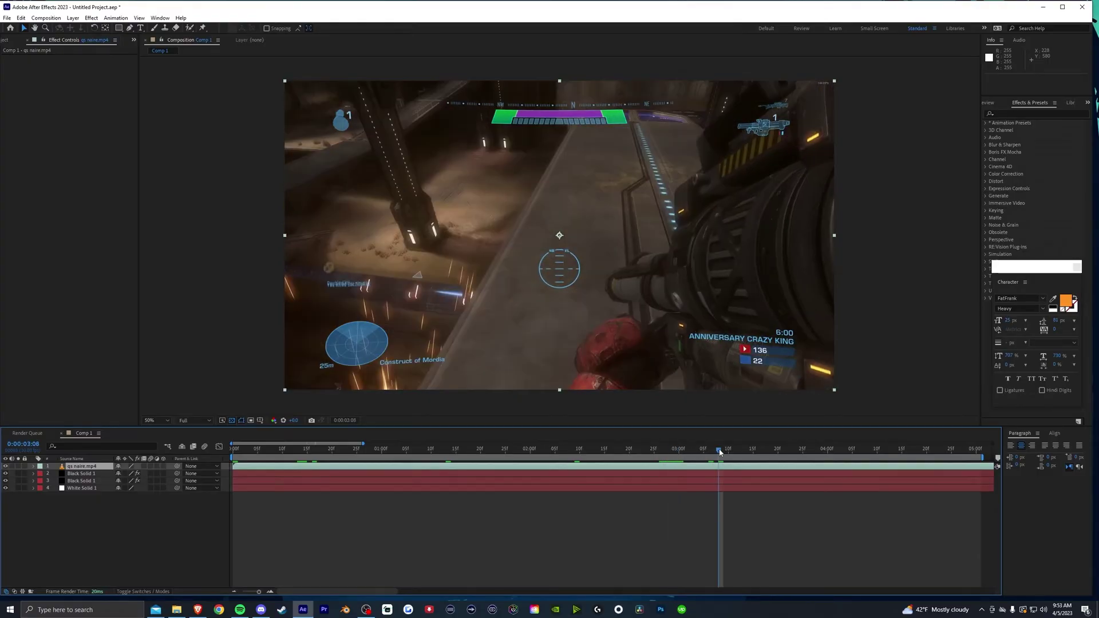
Time-stretch the gameplay layer to a Stretch Factor of 15, shortening it to about 0:00:05:12.
right_click(683, 469)
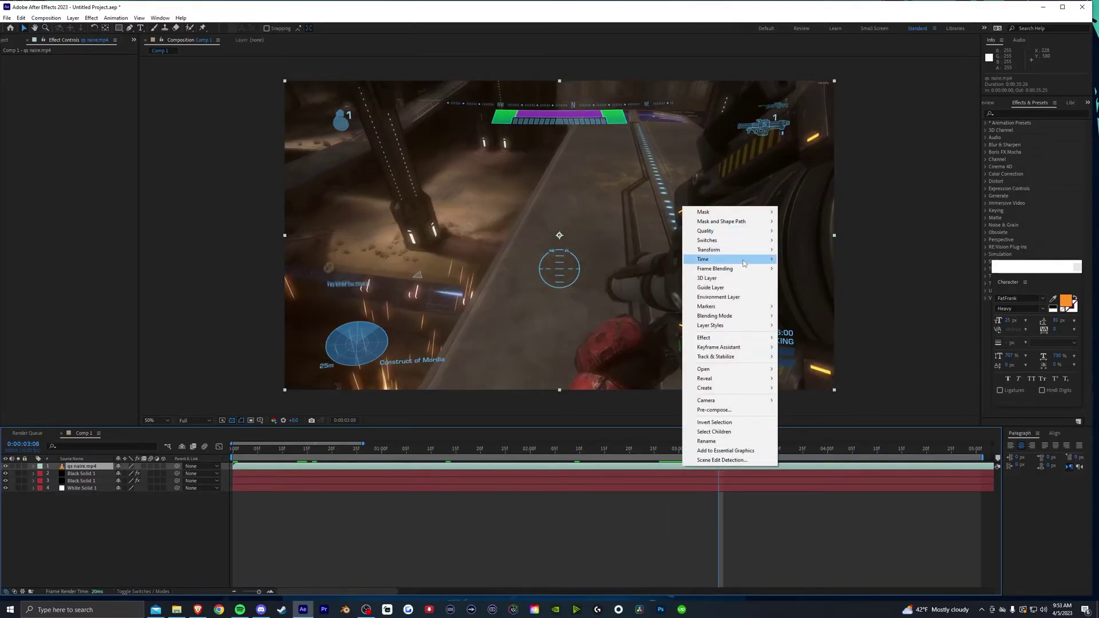
mouse_move(745, 261)
click(806, 278)
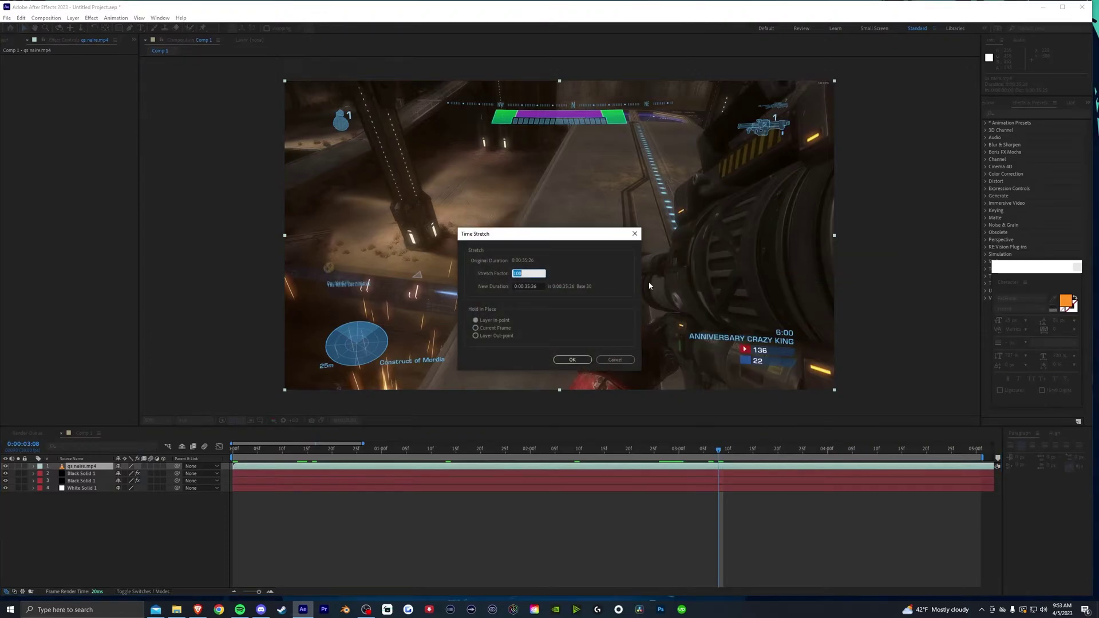
text(15)
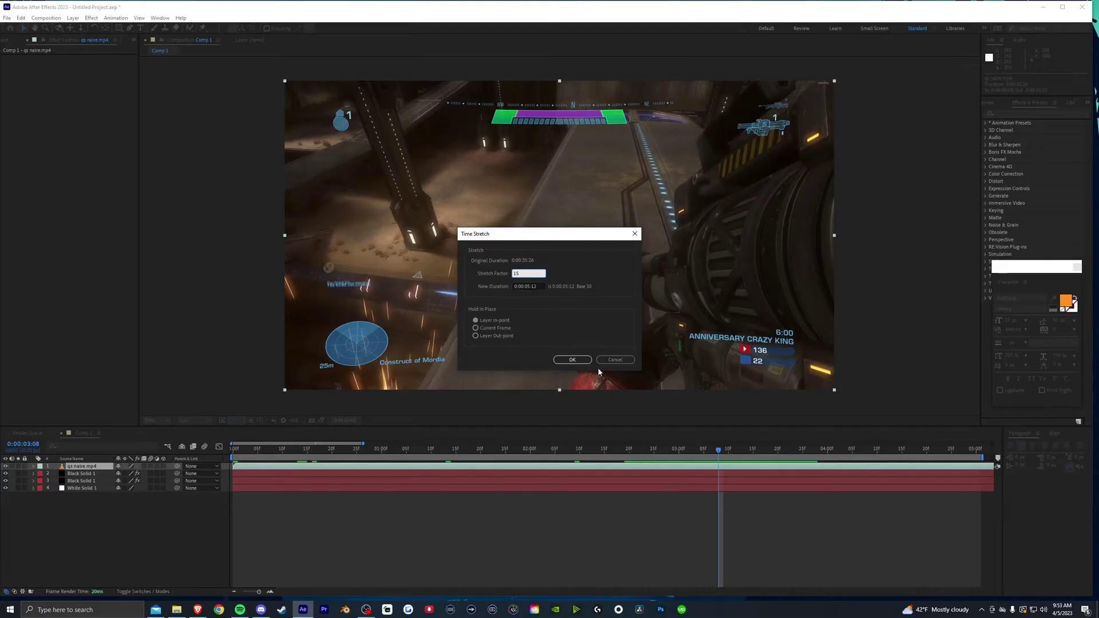
click(573, 360)
drag(620, 454, 319, 467)
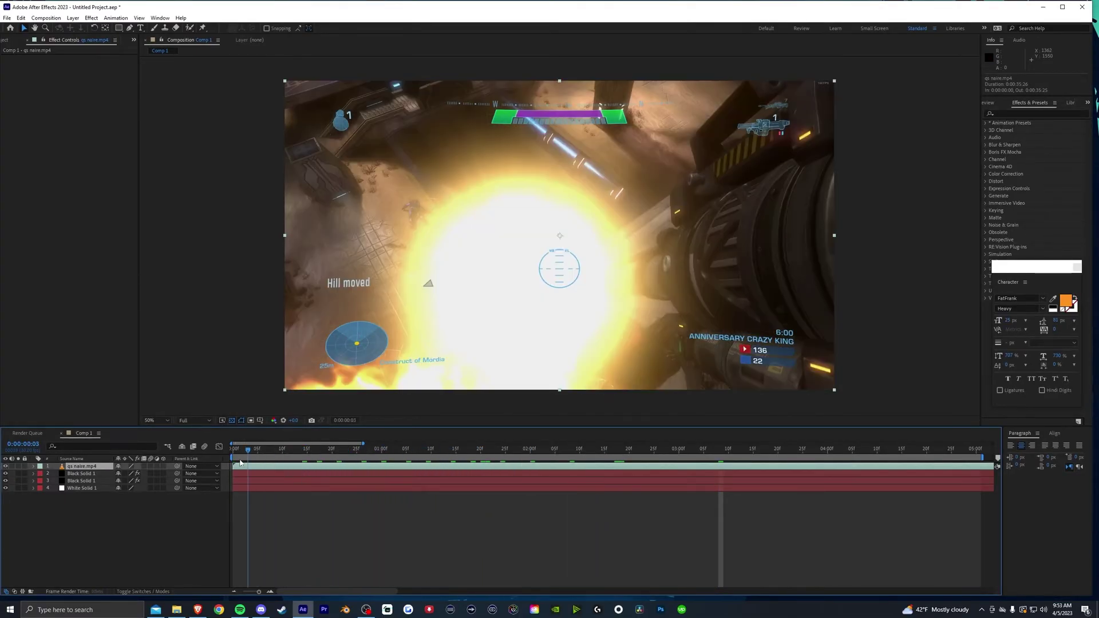
click(467, 454)
key(space)
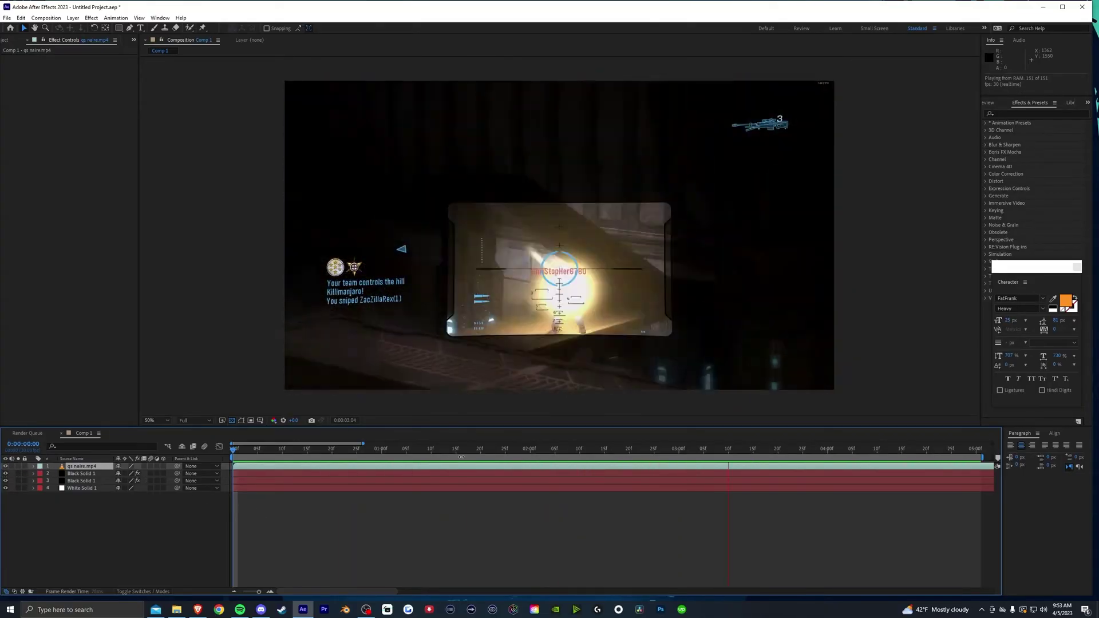
click(6, 467)
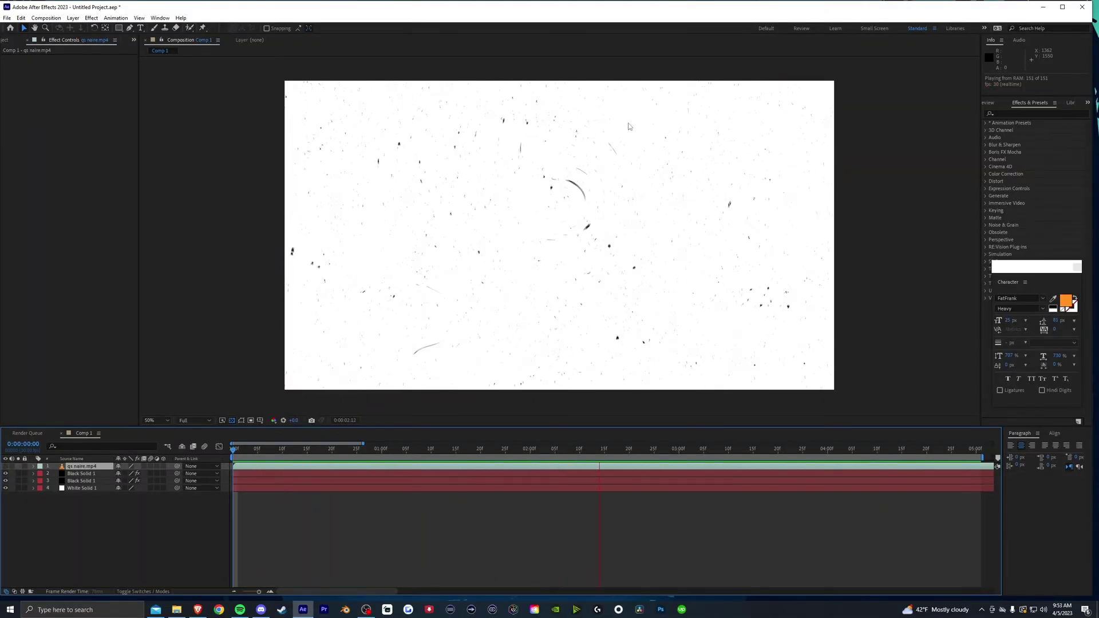
click(5, 466)
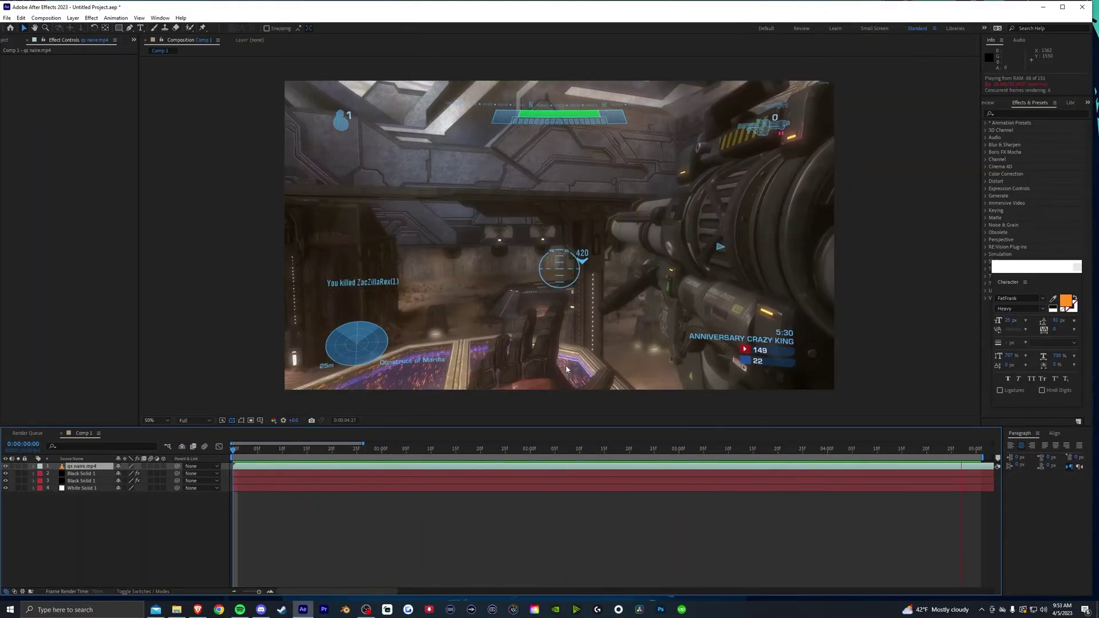
click(613, 447)
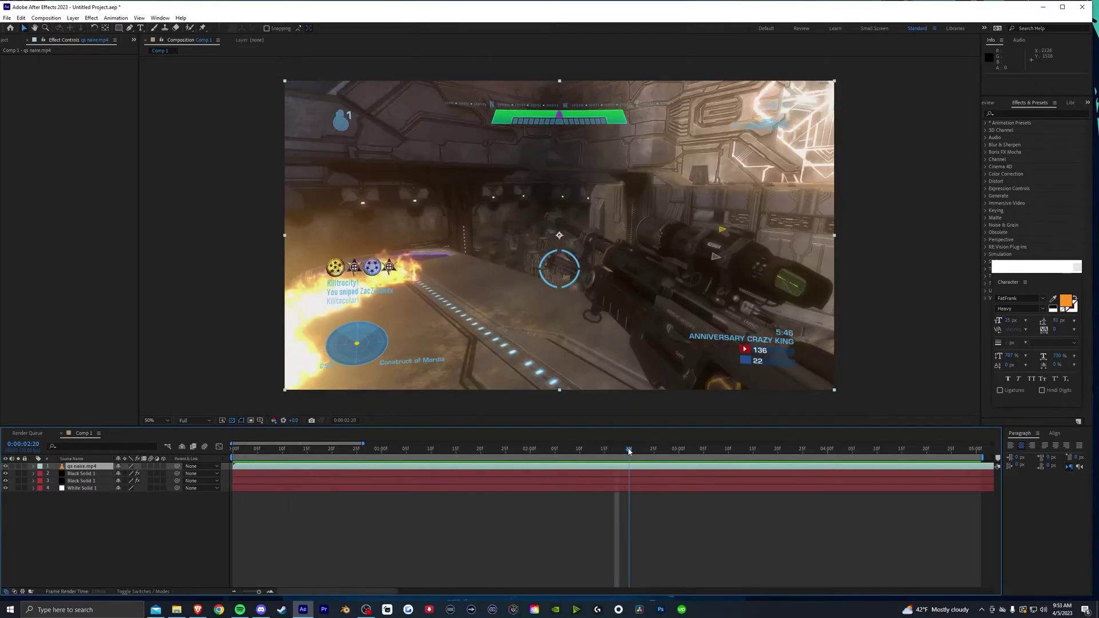
key(alt+Tab)
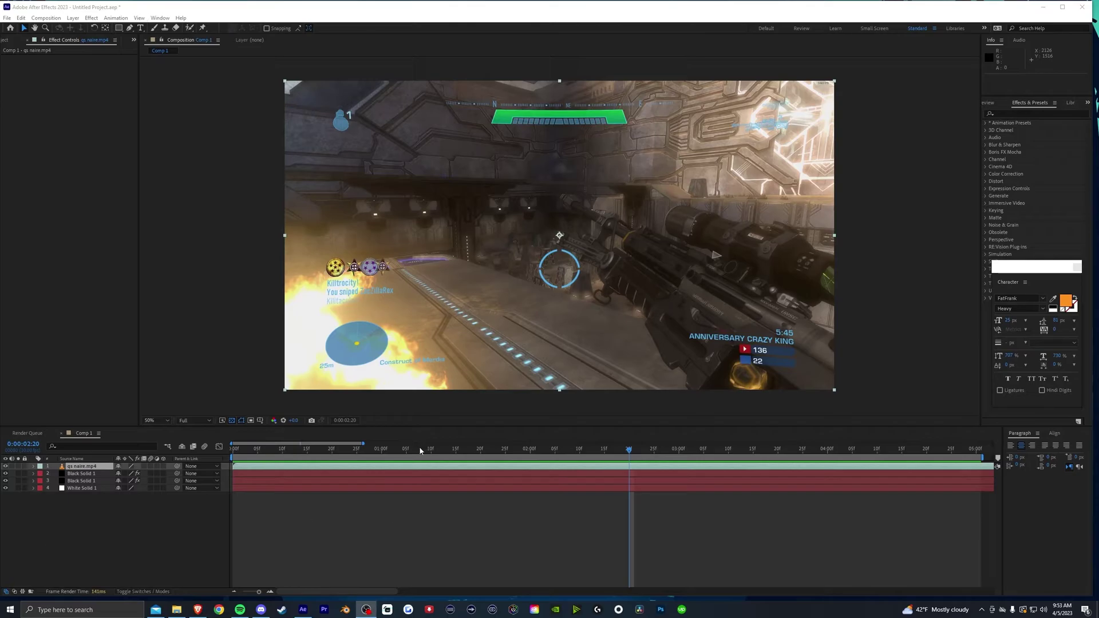
drag(417, 449, 751, 463)
key(space)
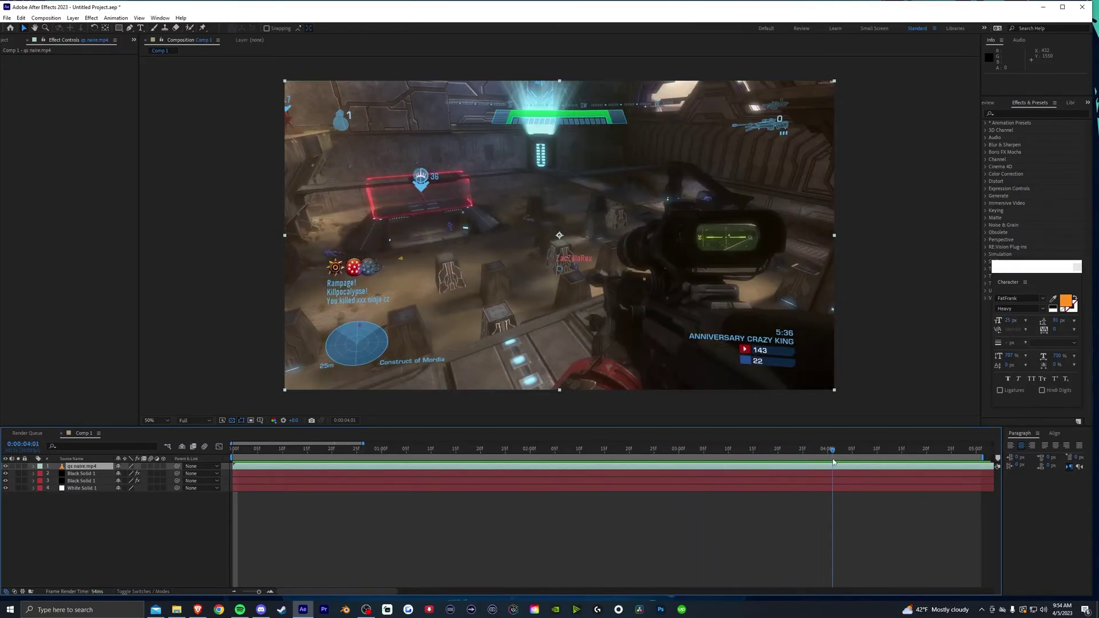
Apply Threshold to the gameplay layer and raise Level to about 212.
click(89, 18)
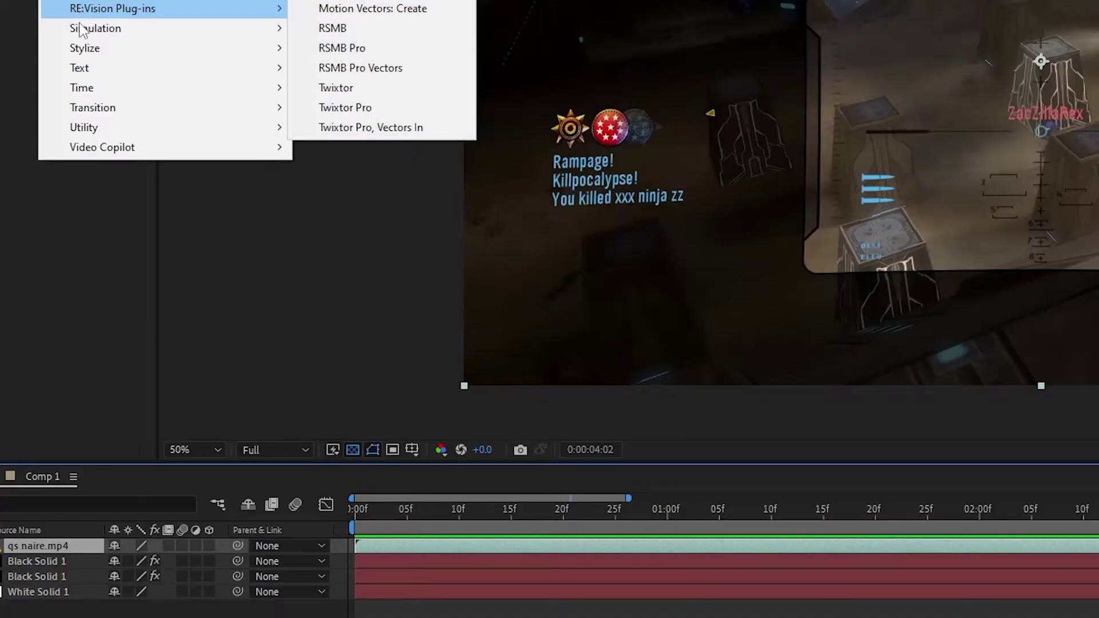
mouse_move(107, 234)
click(342, 524)
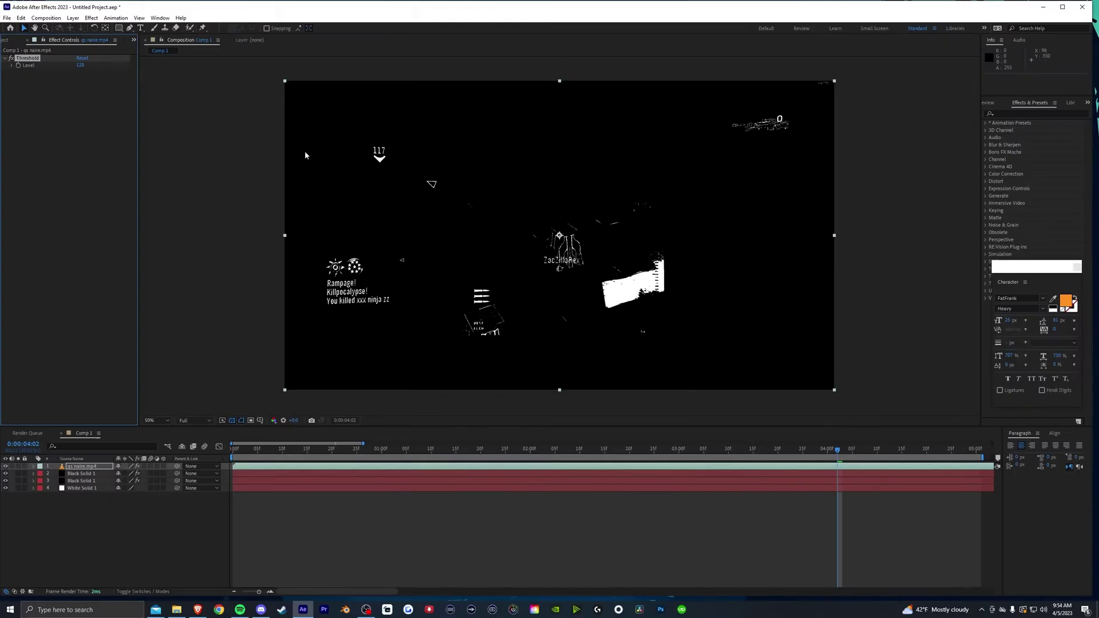
drag(80, 65, 93, 64)
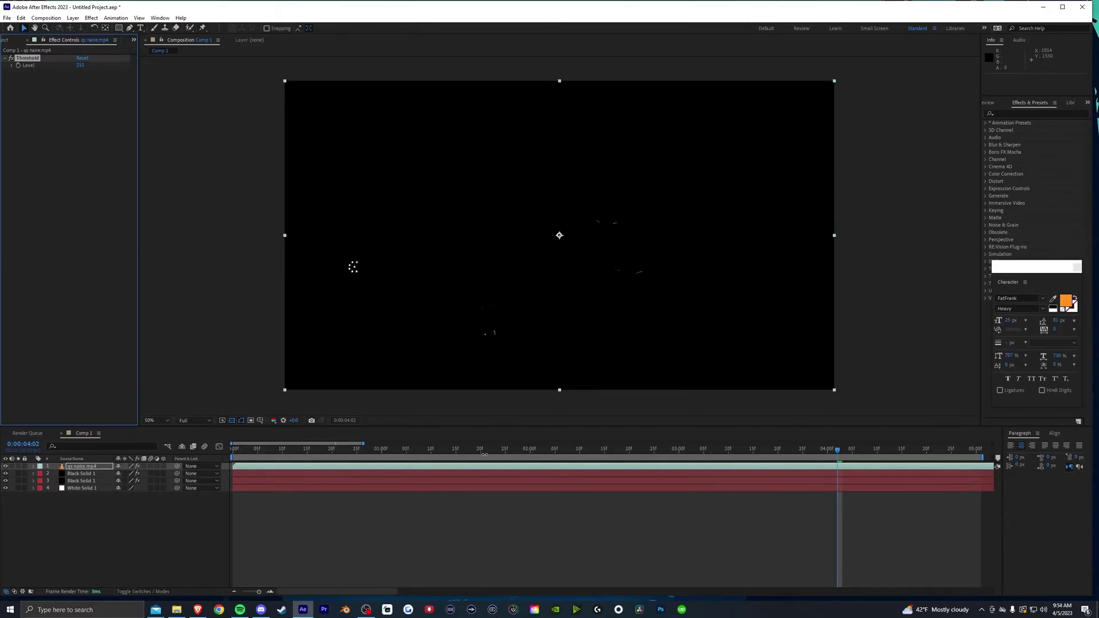
click(92, 18)
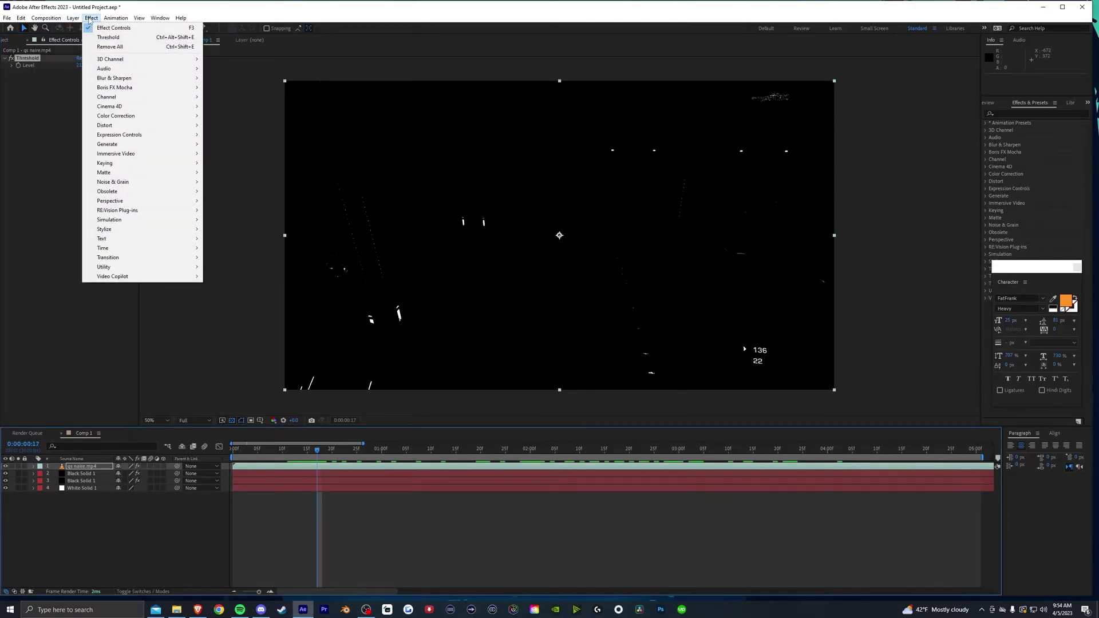
mouse_move(171, 229)
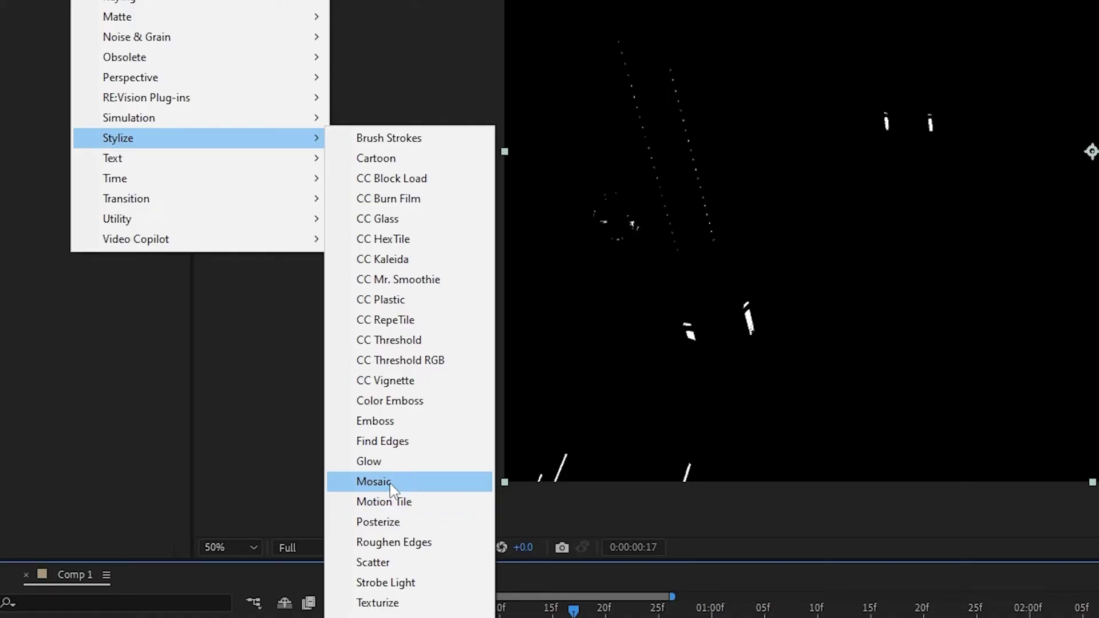
click(390, 483)
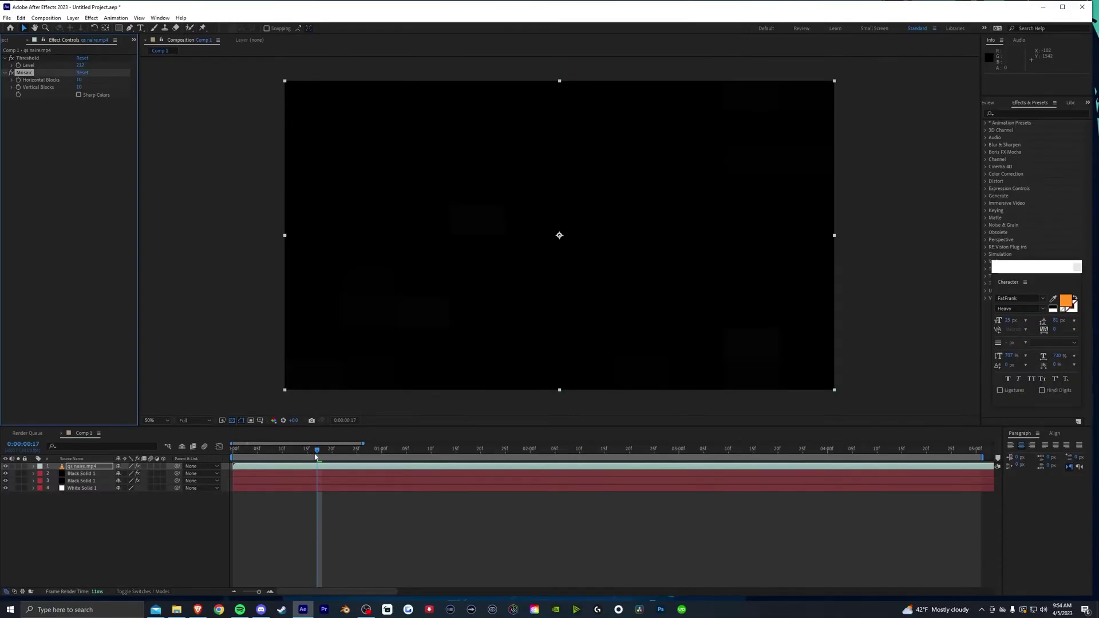
drag(573, 610, 597, 617)
key(space)
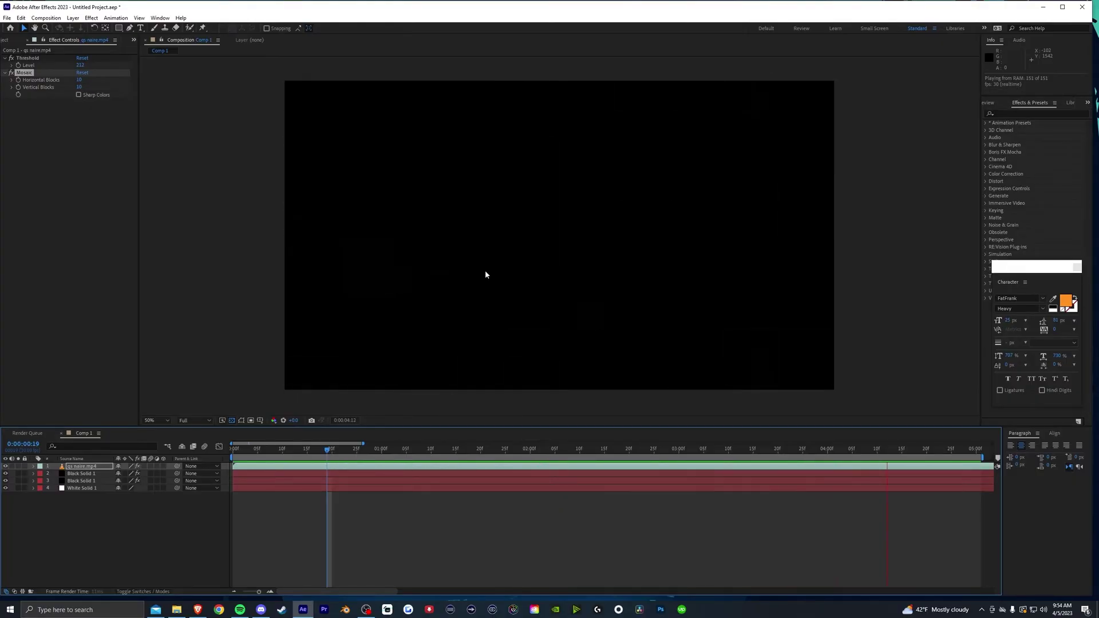
Apply Find Edges to the noise layer and step through frames to inspect the outlines.
click(91, 18)
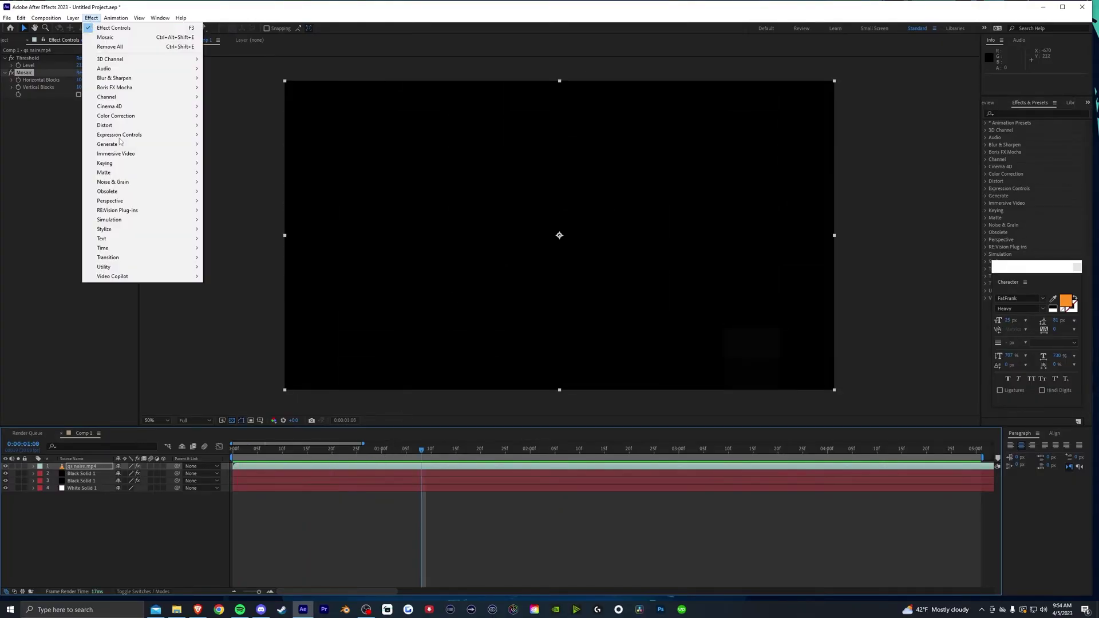
mouse_move(111, 229)
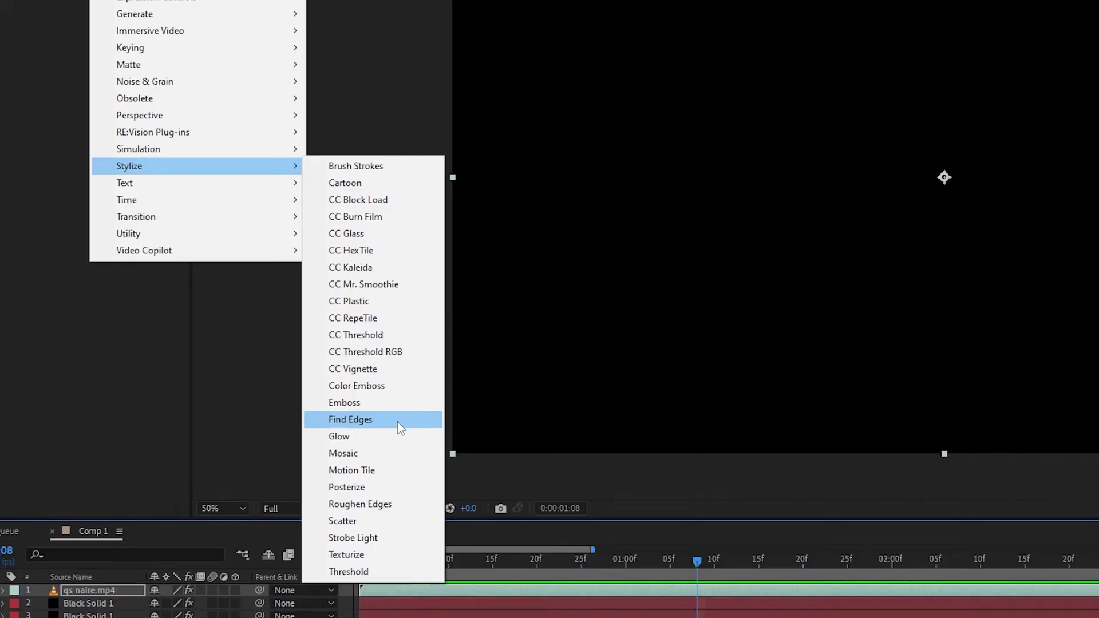
click(397, 422)
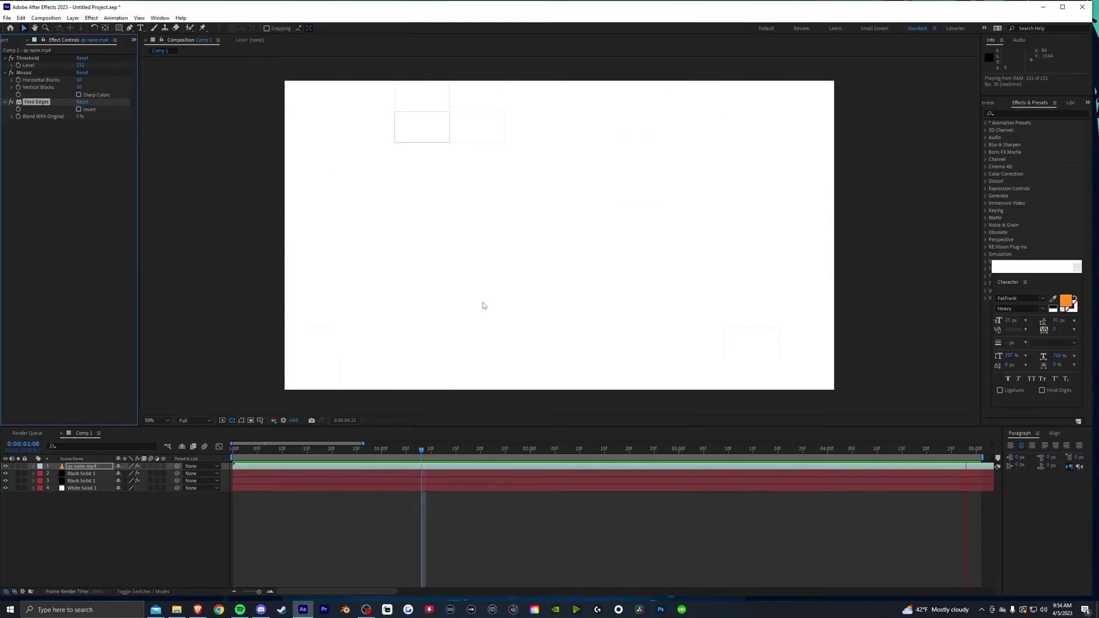
click(480, 450)
mouse_move(437, 451)
mouse_down()
mouse_move(527, 450)
mouse_move(441, 451)
mouse_up()
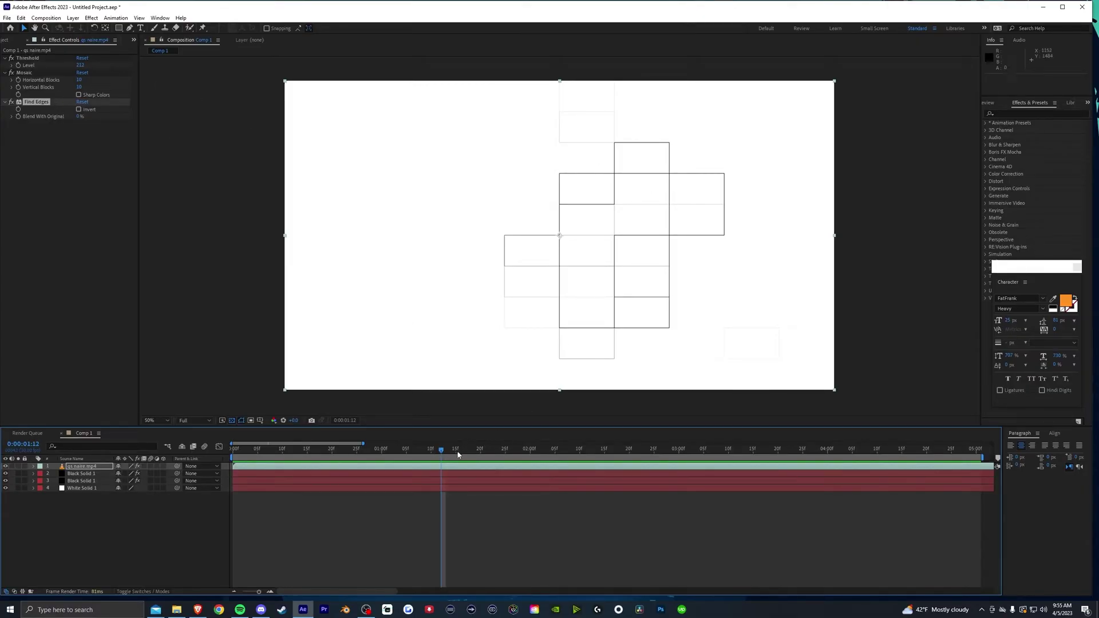
mouse_move(456, 456)
mouse_down()
mouse_move(476, 451)
mouse_move(442, 450)
mouse_move(442, 462)
mouse_up()
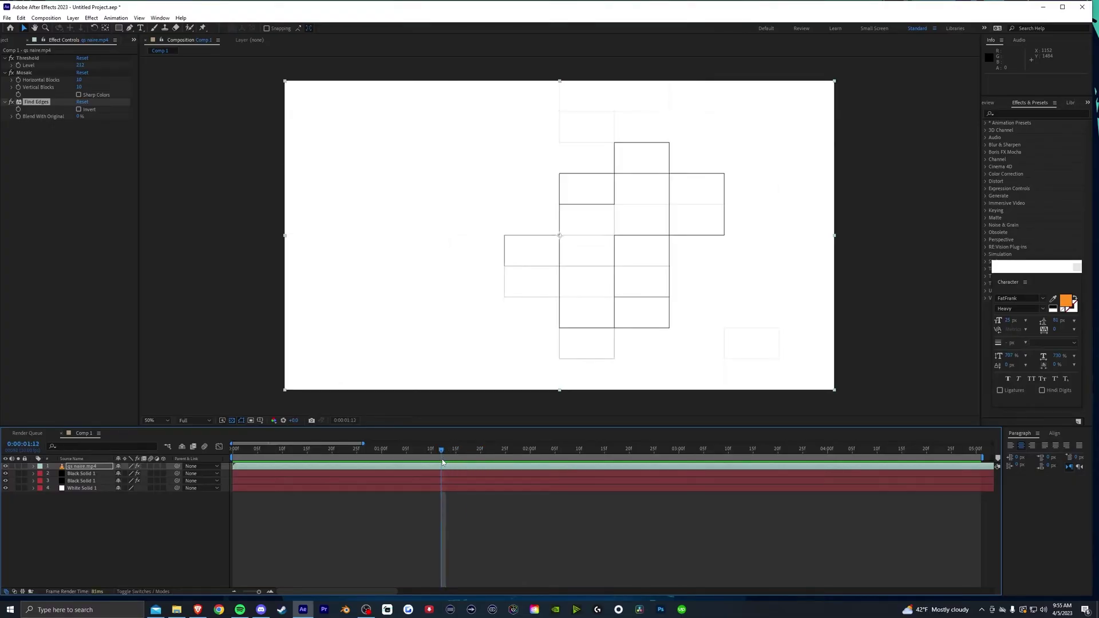
Select Mosaic, set Horizontal Blocks to 20, and preview the vertical lines.
click(27, 72)
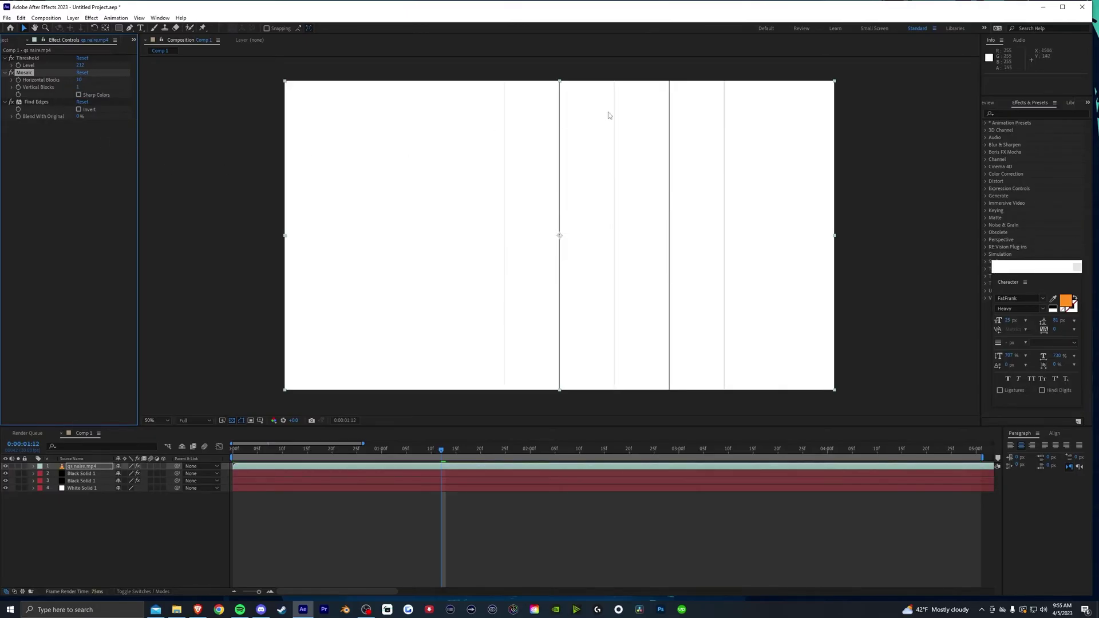
drag(442, 462, 463, 458)
key(space)
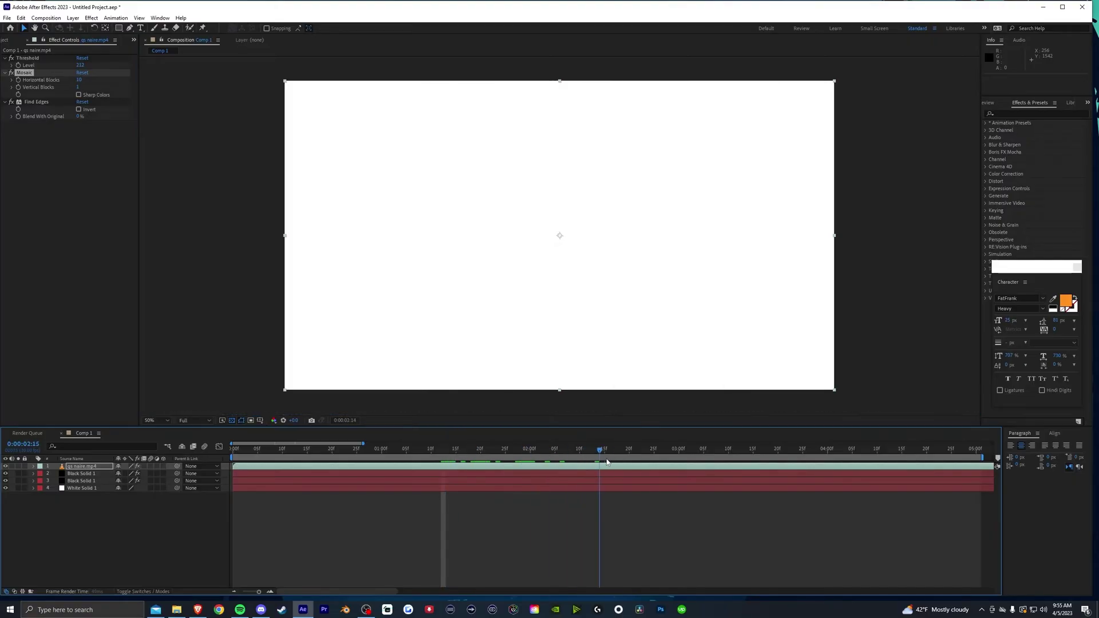
key(space)
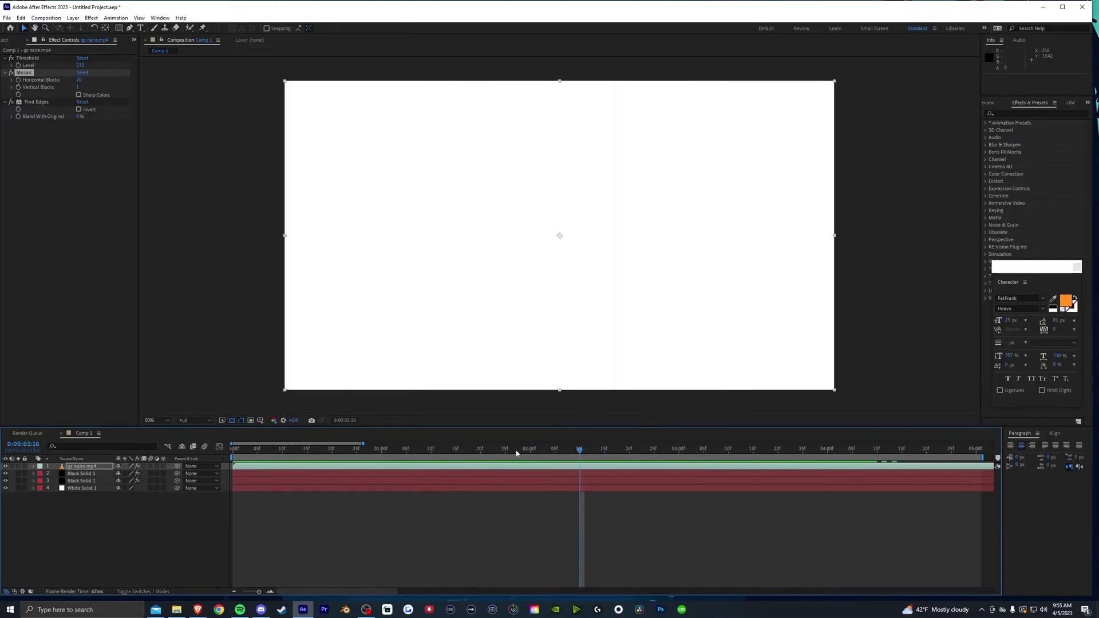
click(506, 450)
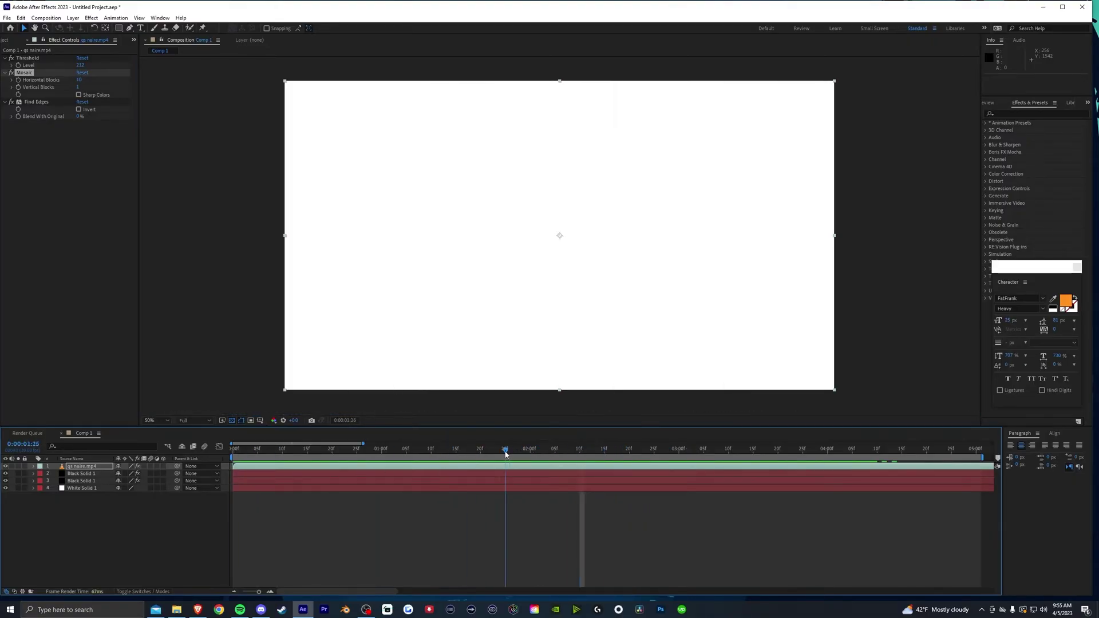
click(80, 80)
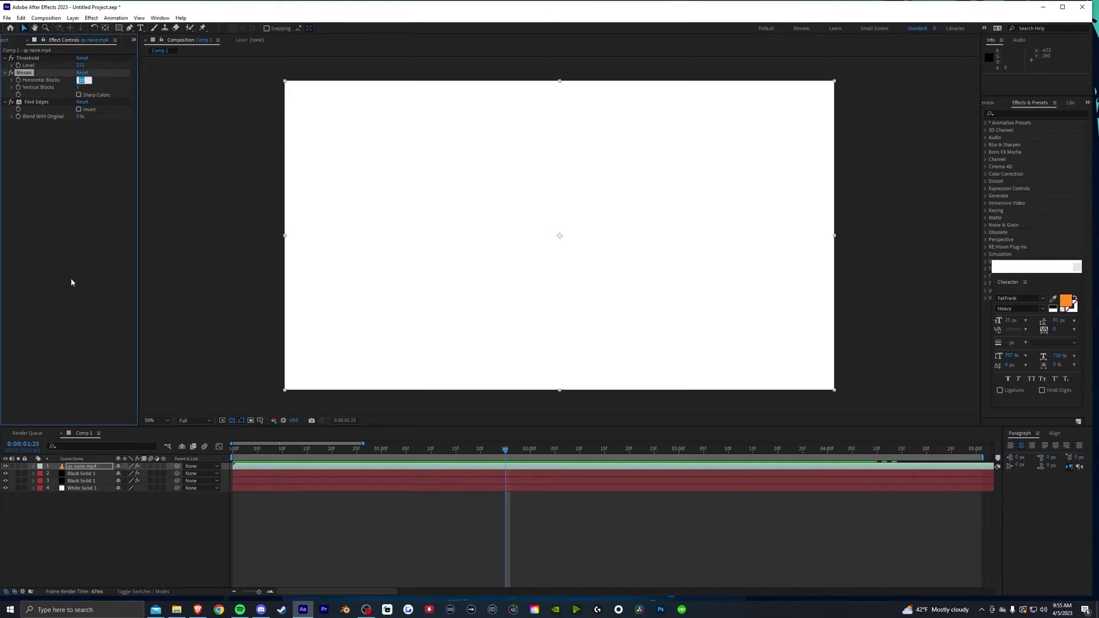
click(360, 524)
key(space)
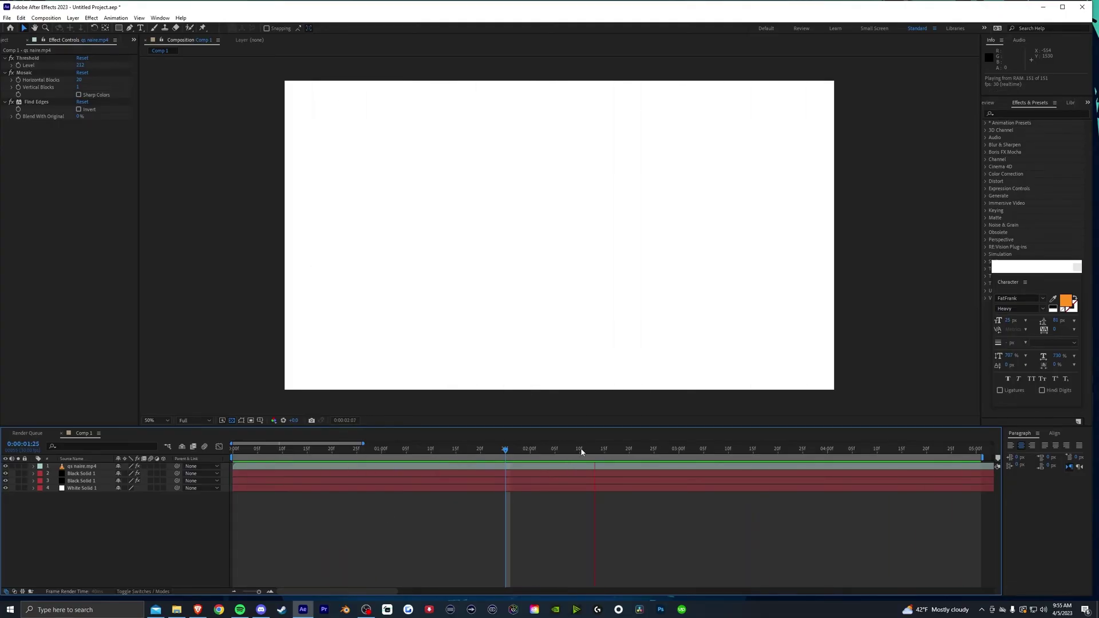
Lower Horizontal Blocks to 11, then 6, and preview the sparser projector lines.
drag(506, 451, 530, 453)
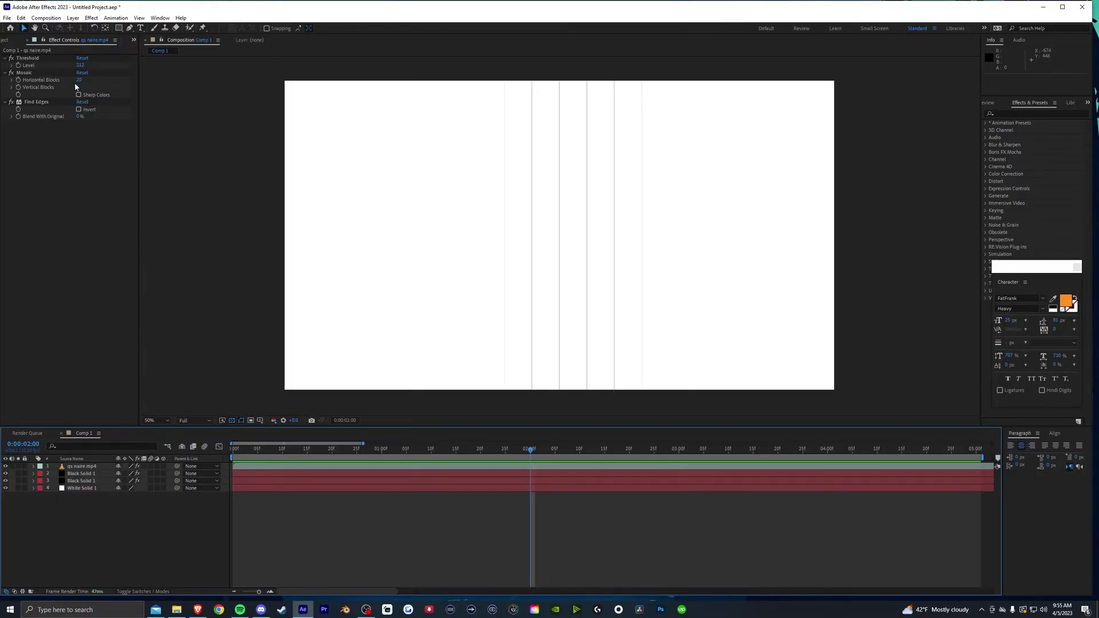
drag(79, 80, 69, 82)
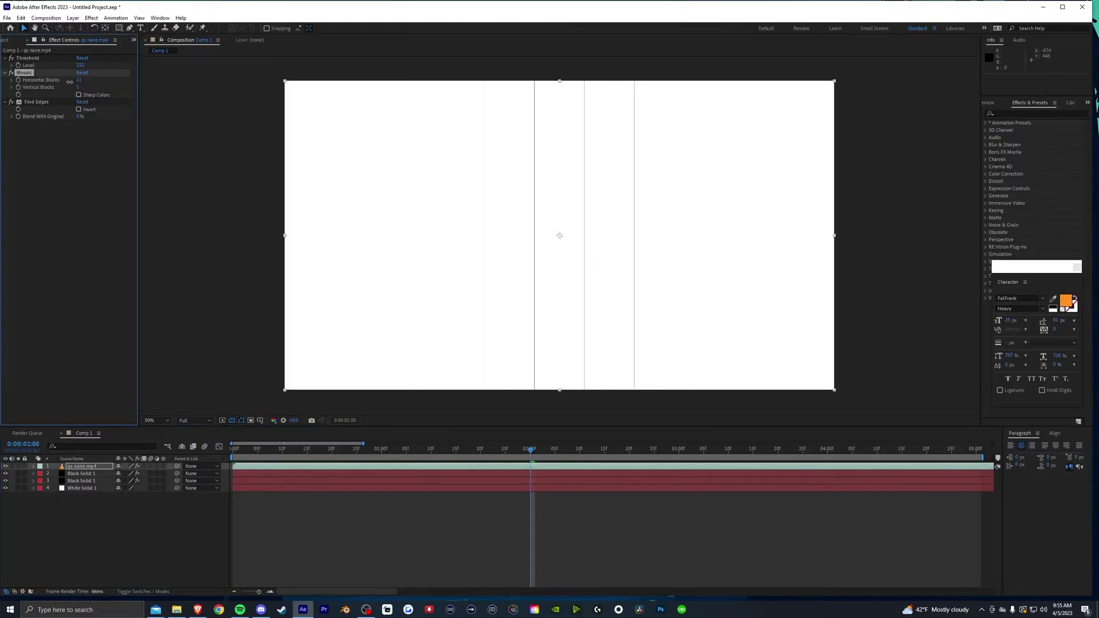
key(space)
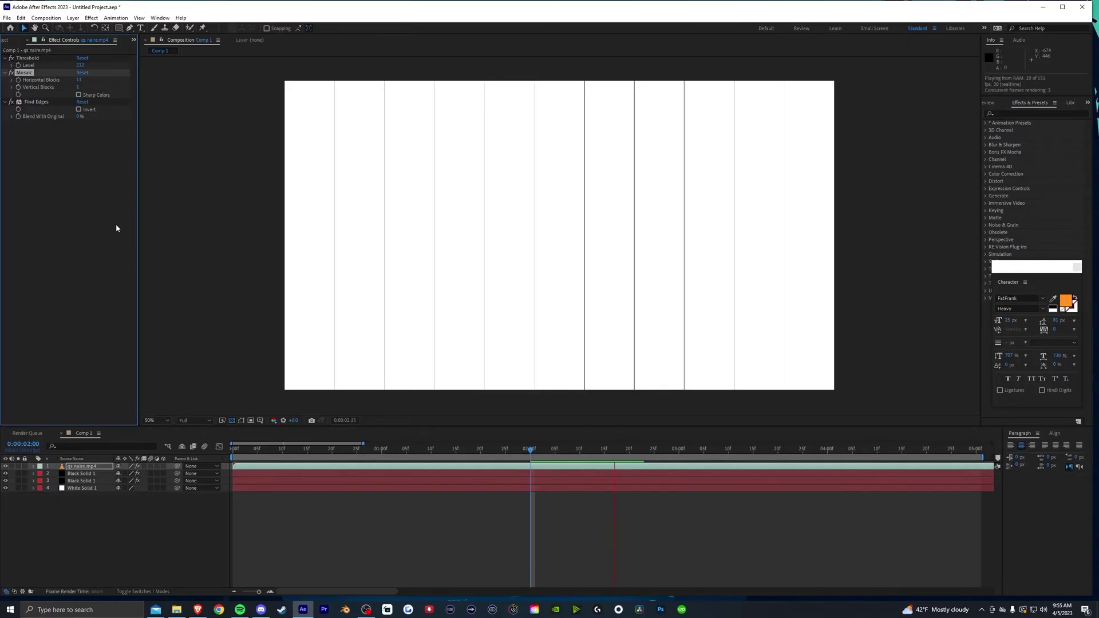
key(space)
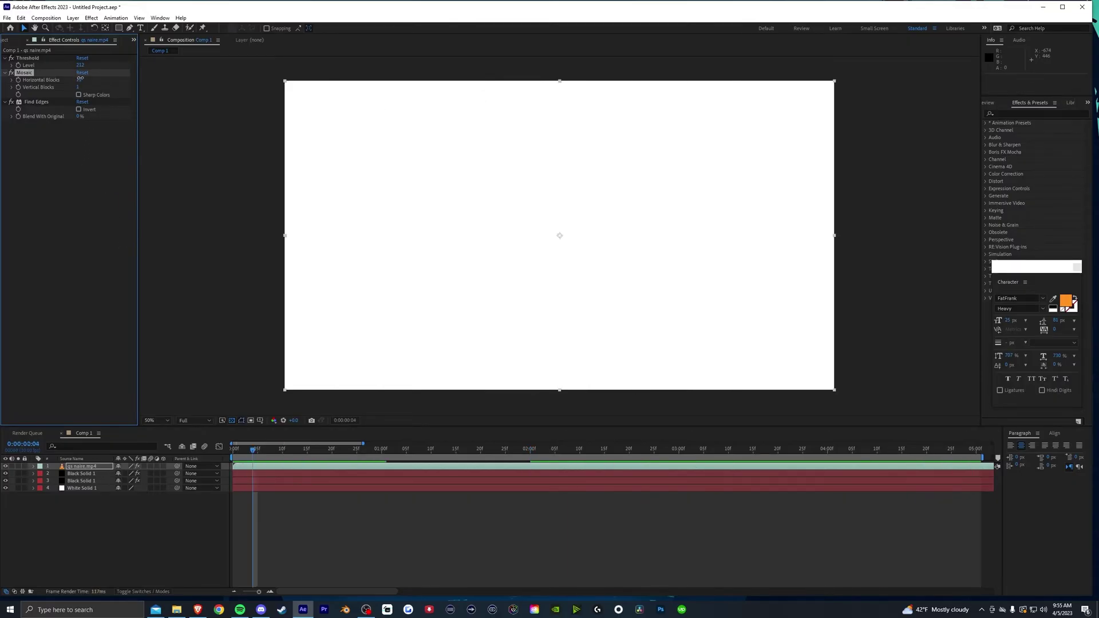
drag(80, 78, 73, 79)
click(309, 452)
click(310, 452)
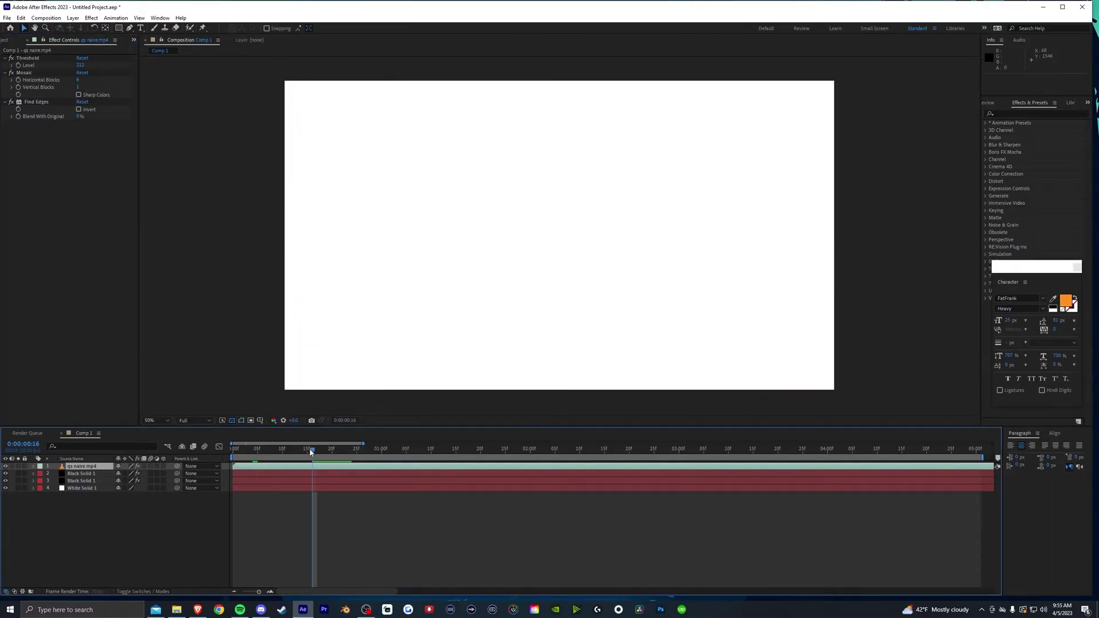
key(space)
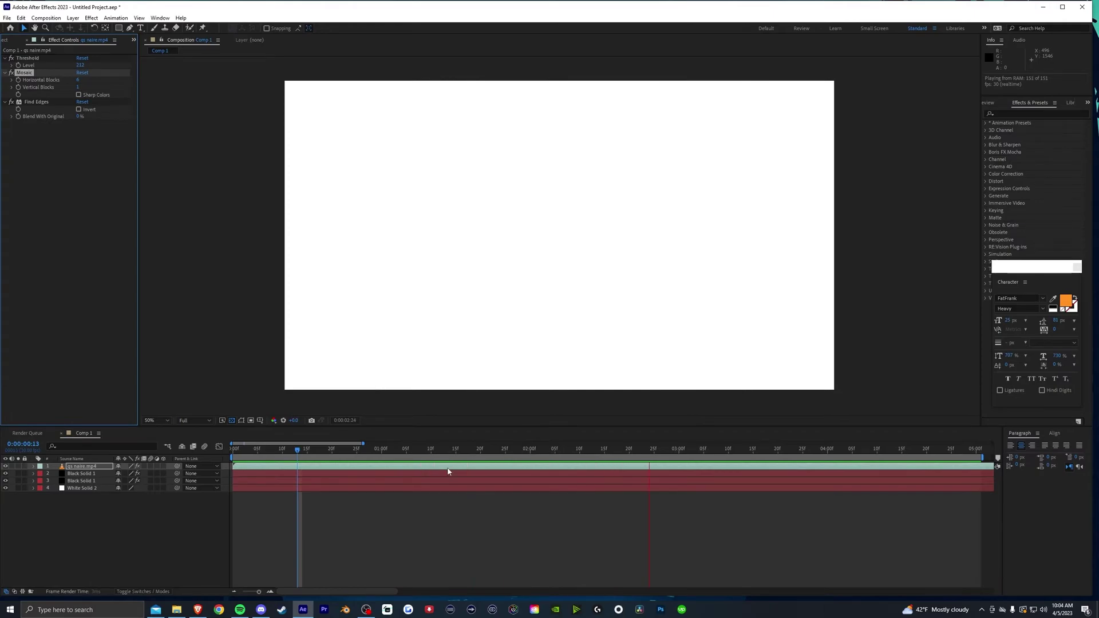
Turn on Mosaic's Sharp Colors for one crisp black line, then toggle layer 1's visibility to compare.
click(298, 453)
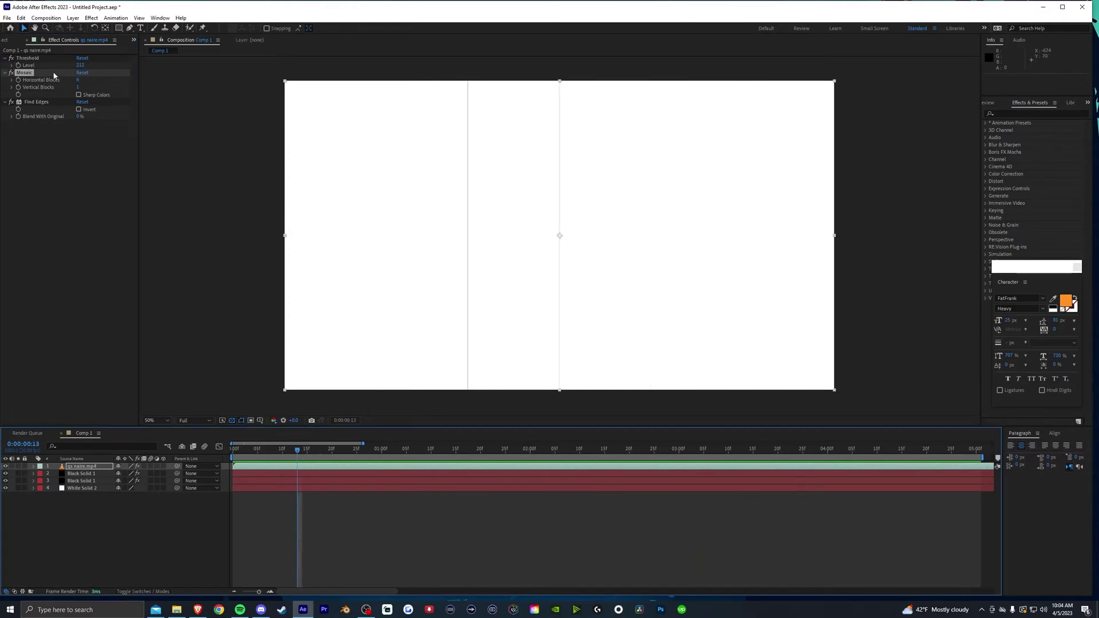
click(80, 95)
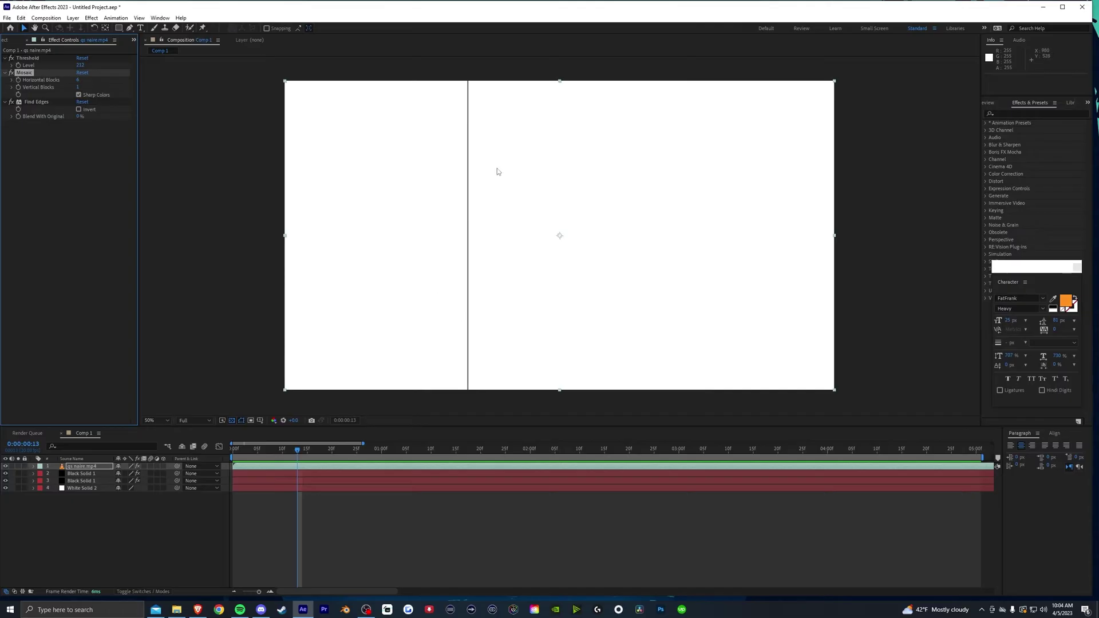
click(6, 466)
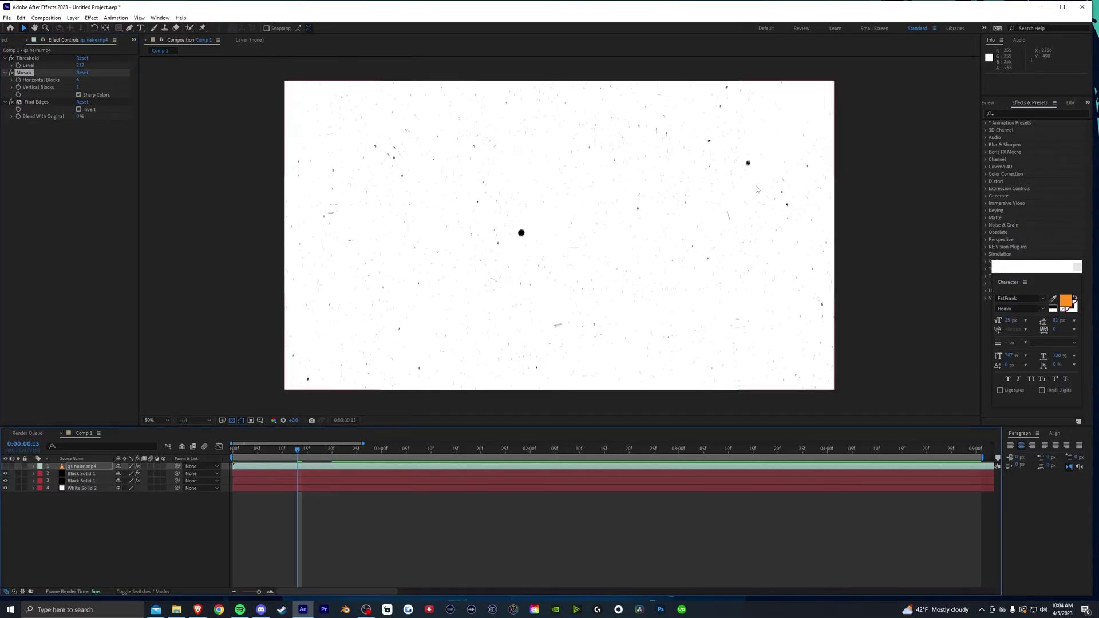
click(6, 467)
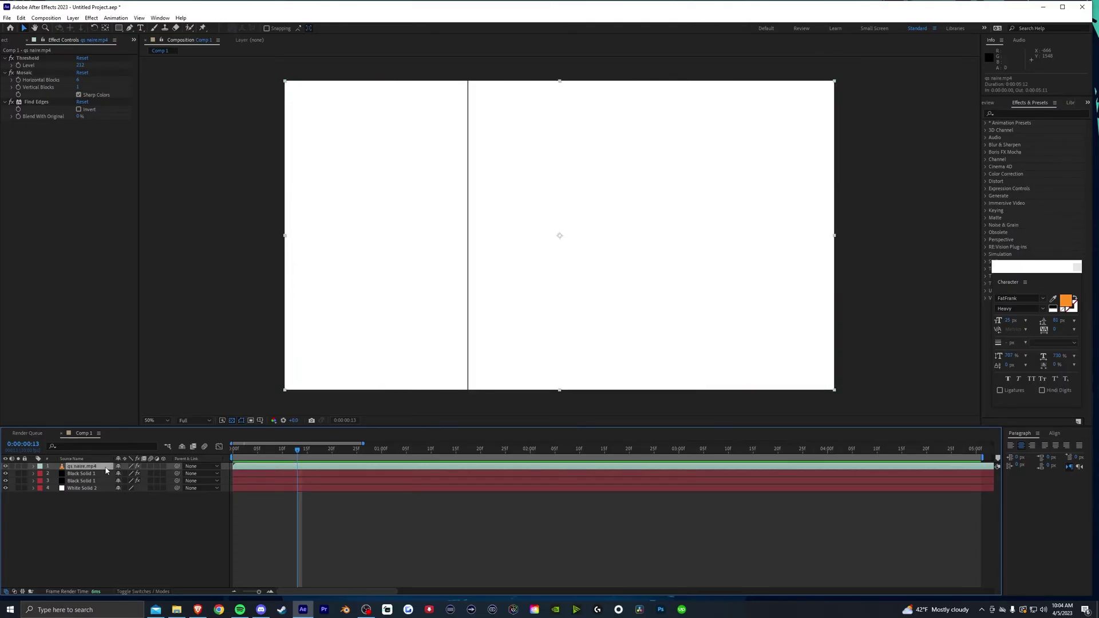
right_click(106, 471)
mouse_move(164, 317)
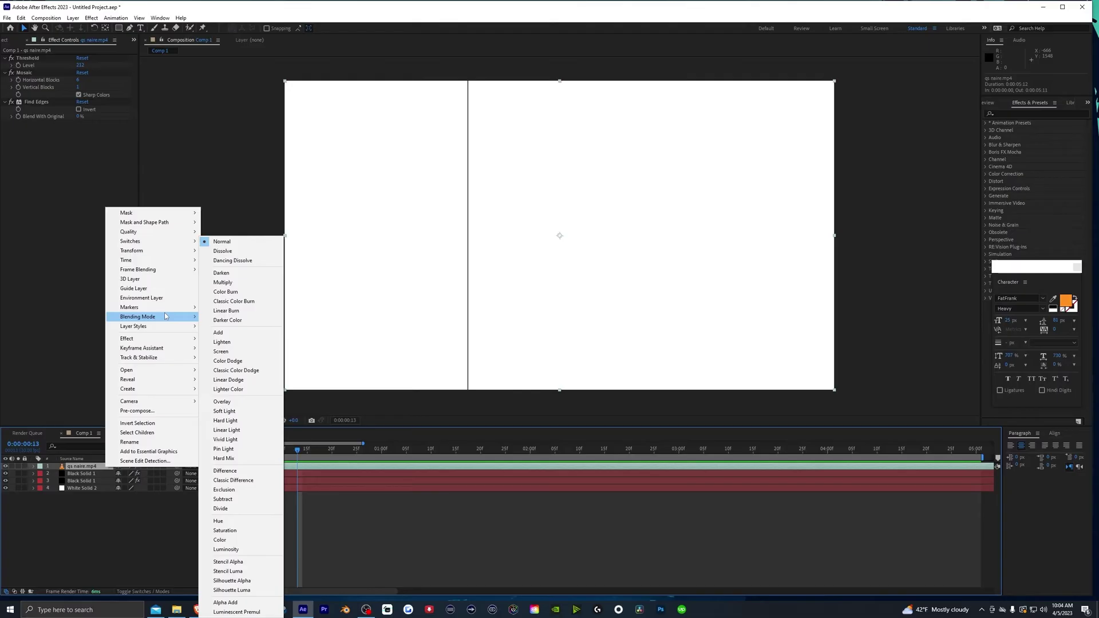
click(222, 282)
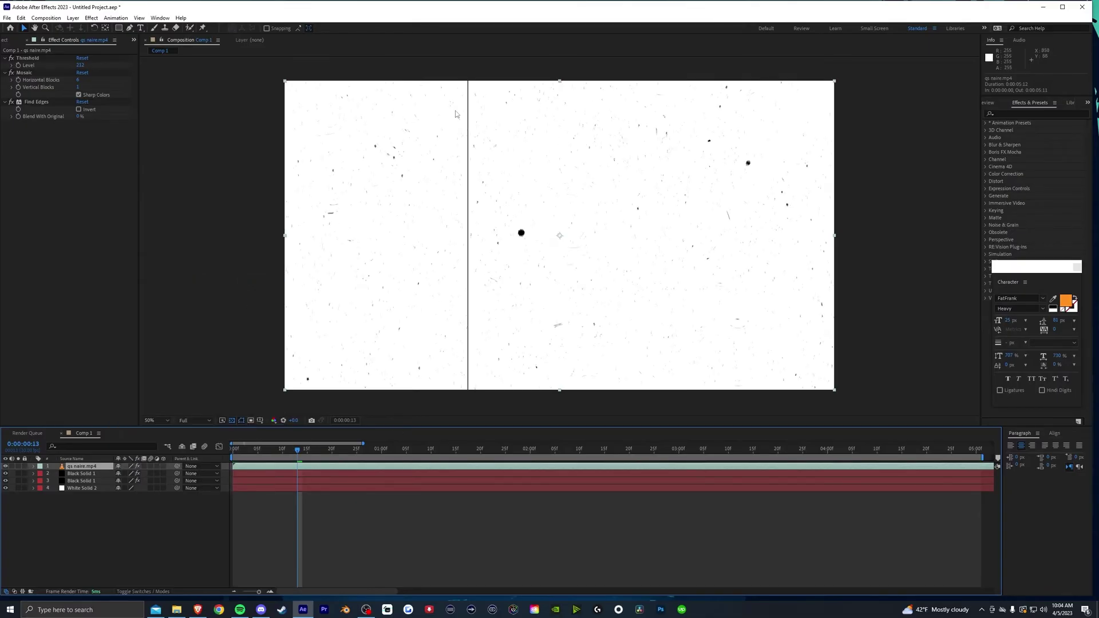
key(ctrl+z)
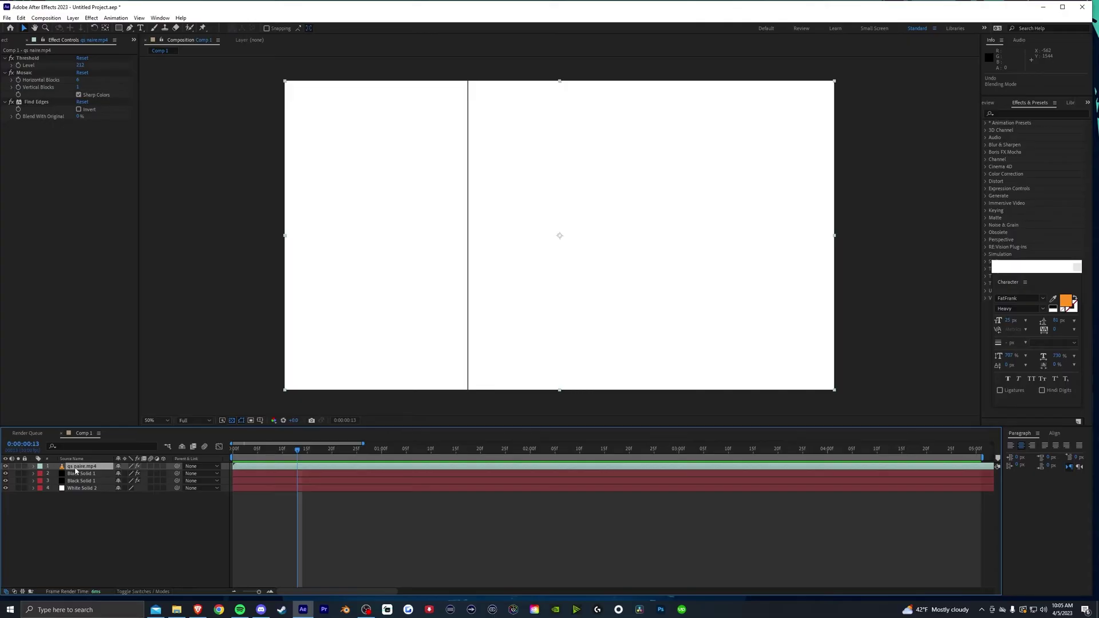
Apply Extract to the line layer, lower its White Point from 255, and preview the black specks.
click(91, 18)
mouse_move(119, 163)
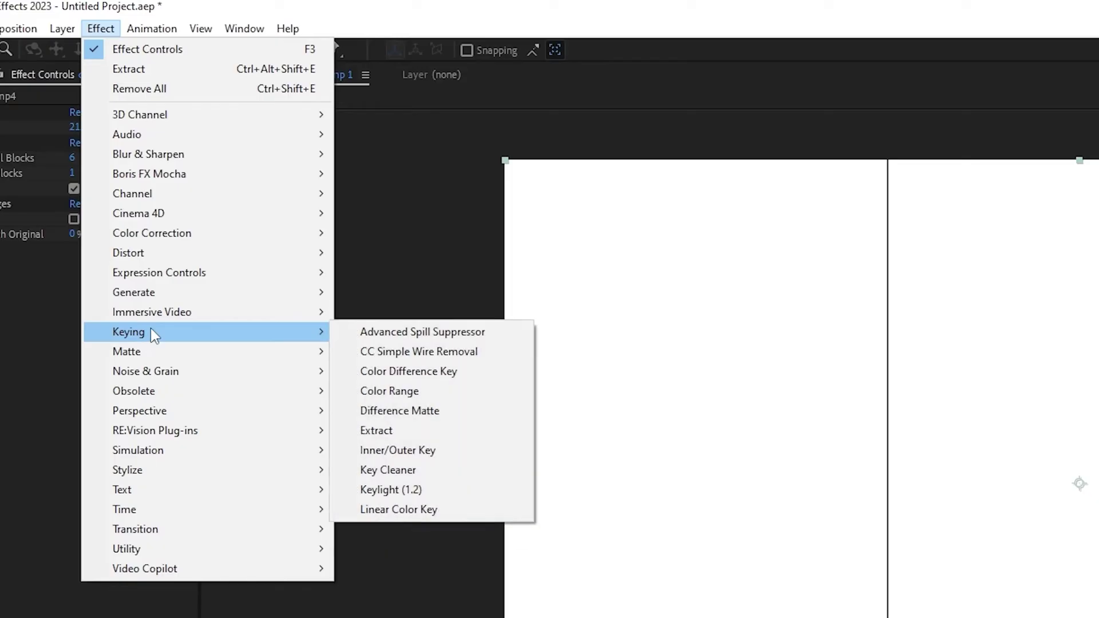
click(239, 211)
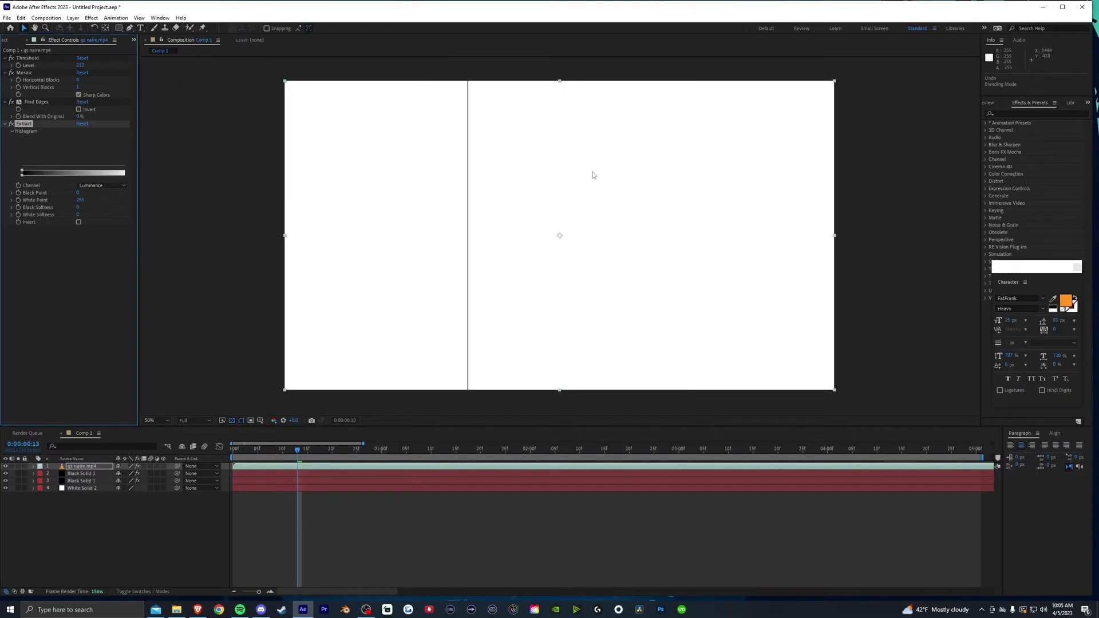
text(60)
key(Return)
key(space)
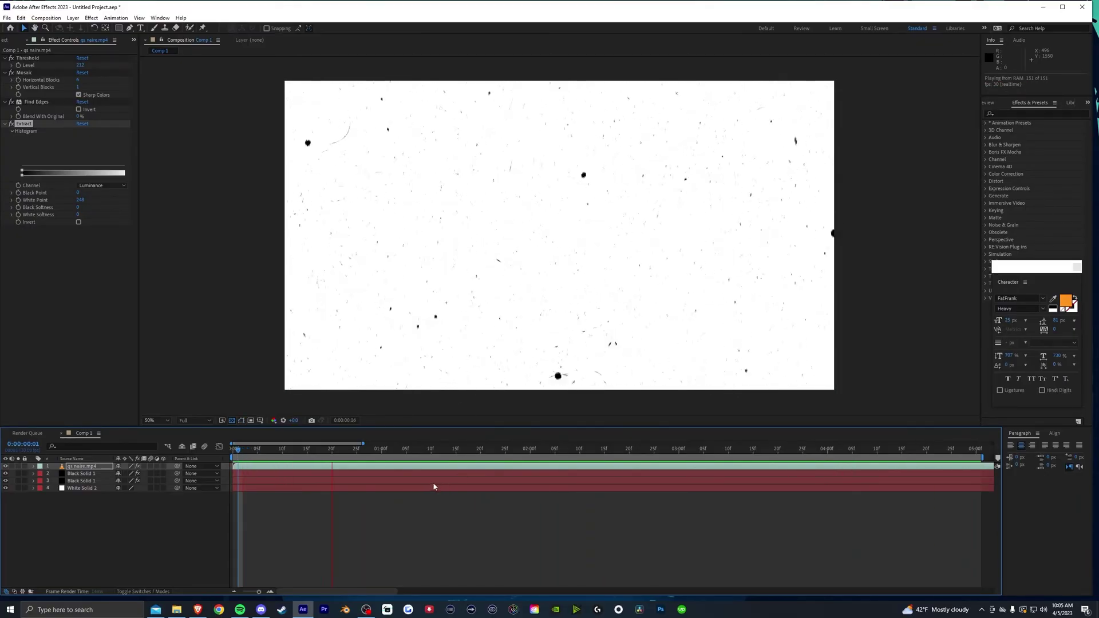
Turn on Sharp Colors for the Mosaic projector lines on the speck footage.
click(76, 81)
click(93, 95)
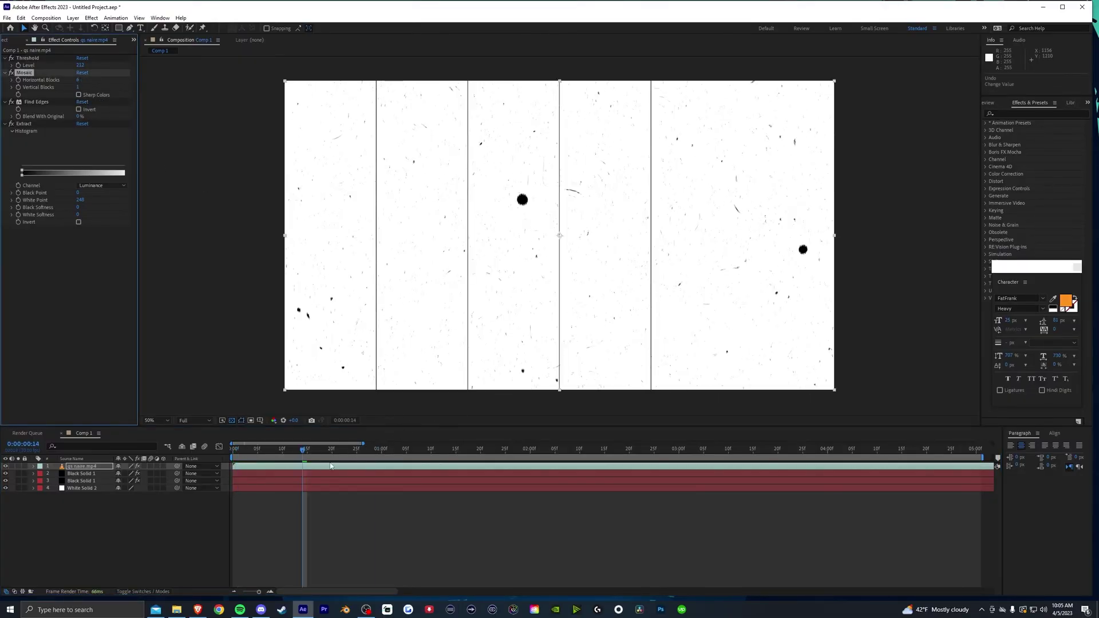
click(79, 95)
Preview the speckled animation, scrubbing back to an earlier frame and jumping ahead.
key(space)
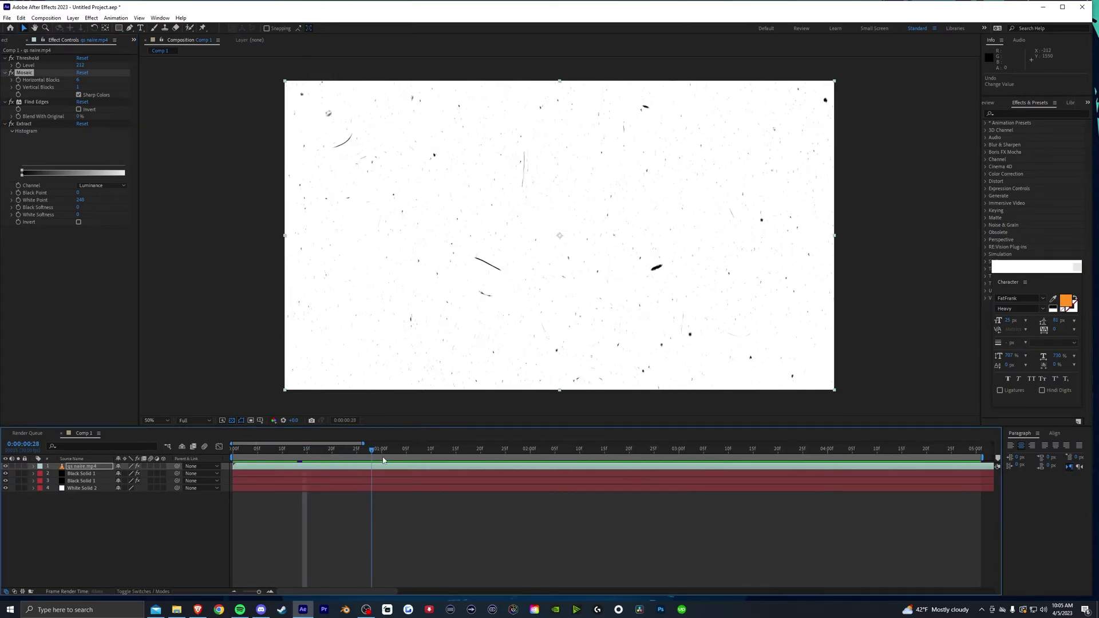
drag(504, 474, 265, 458)
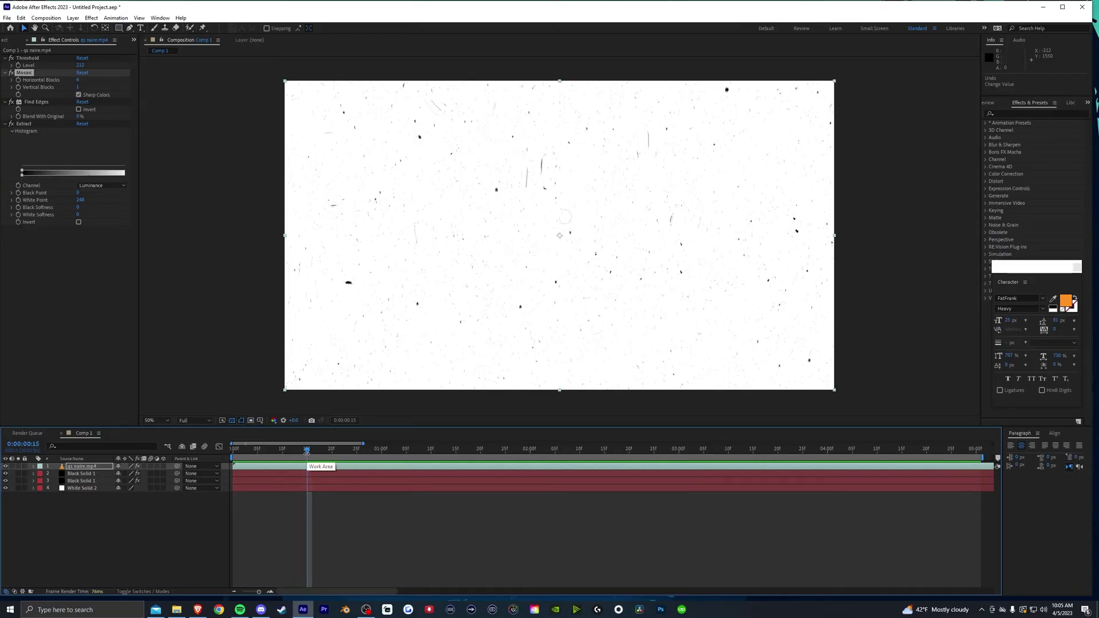
key(space)
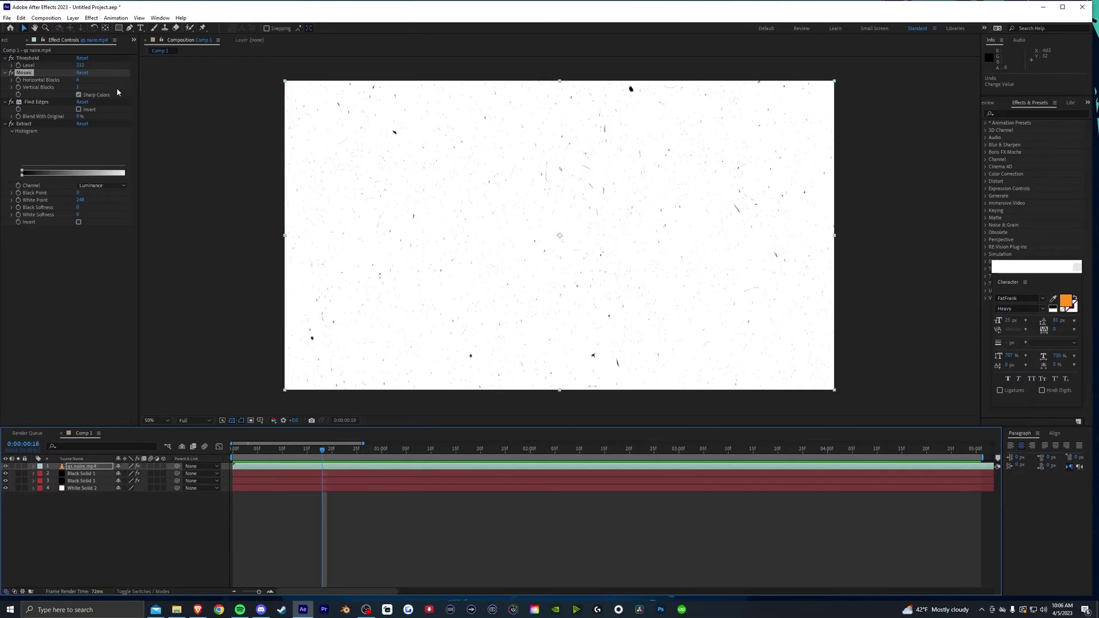
click(406, 450)
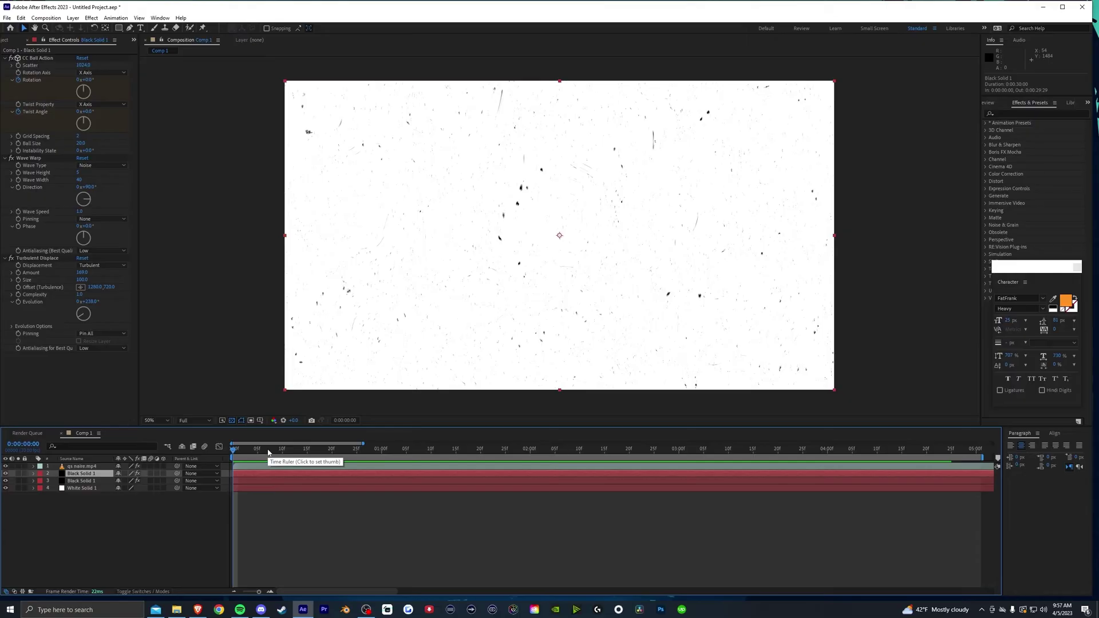
From 0:00, set CC Ball Action Rotation to 0x+67.0° with a negative Twist Angle, then preview.
drag(297, 456, 208, 455)
drag(86, 92, 79, 123)
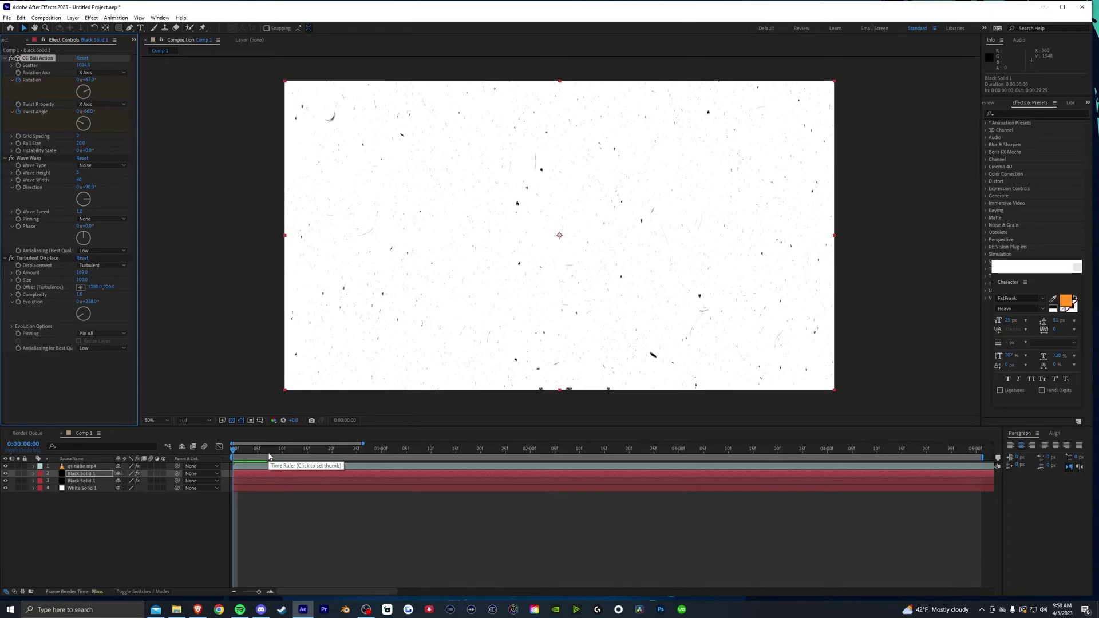
click(80, 481)
key(space)
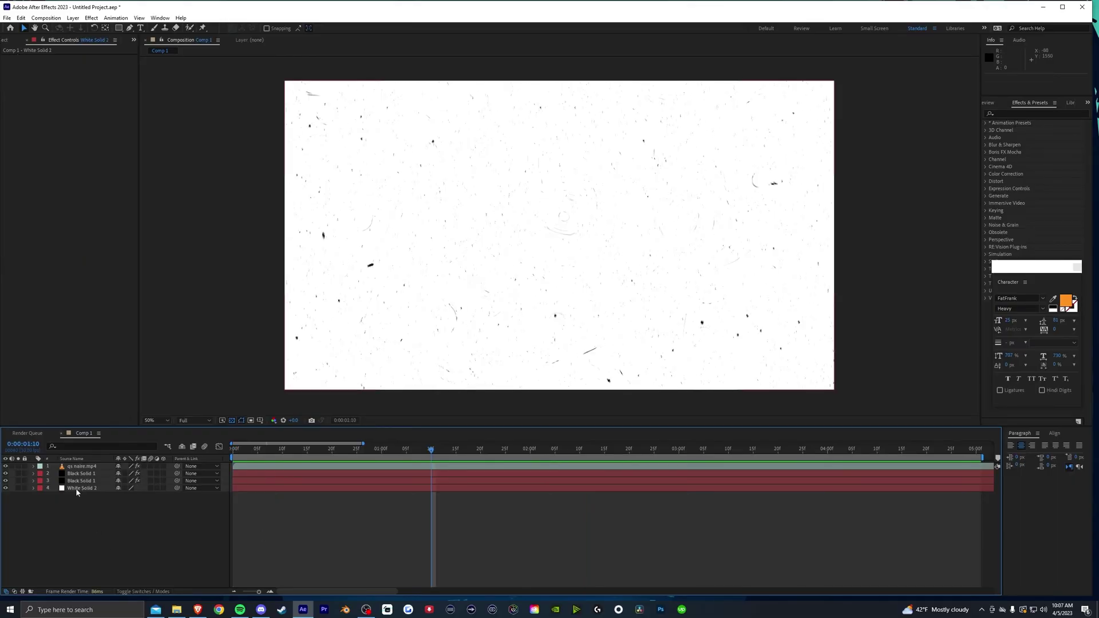
Delete the White Solid 2 background layer and move the work area start a few frames later.
click(78, 490)
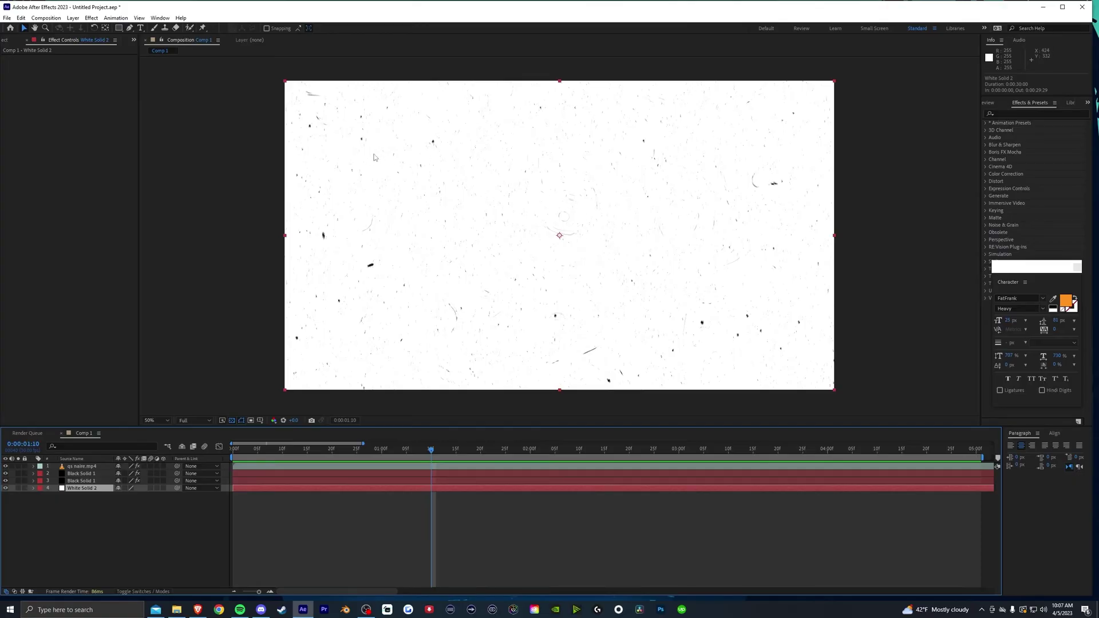
key(Delete)
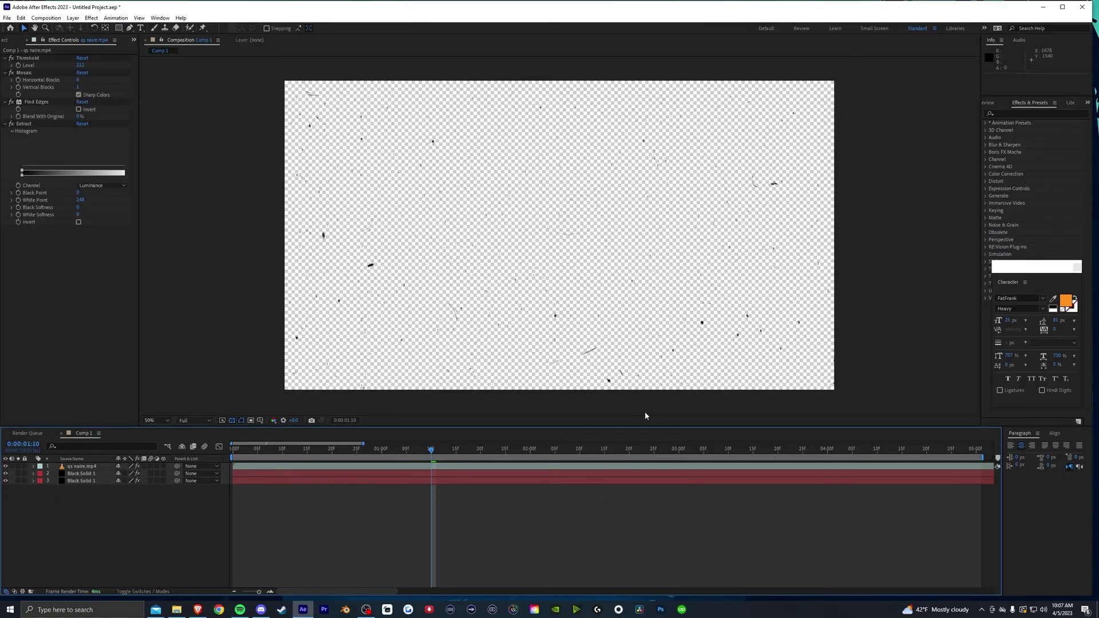
drag(437, 455, 246, 483)
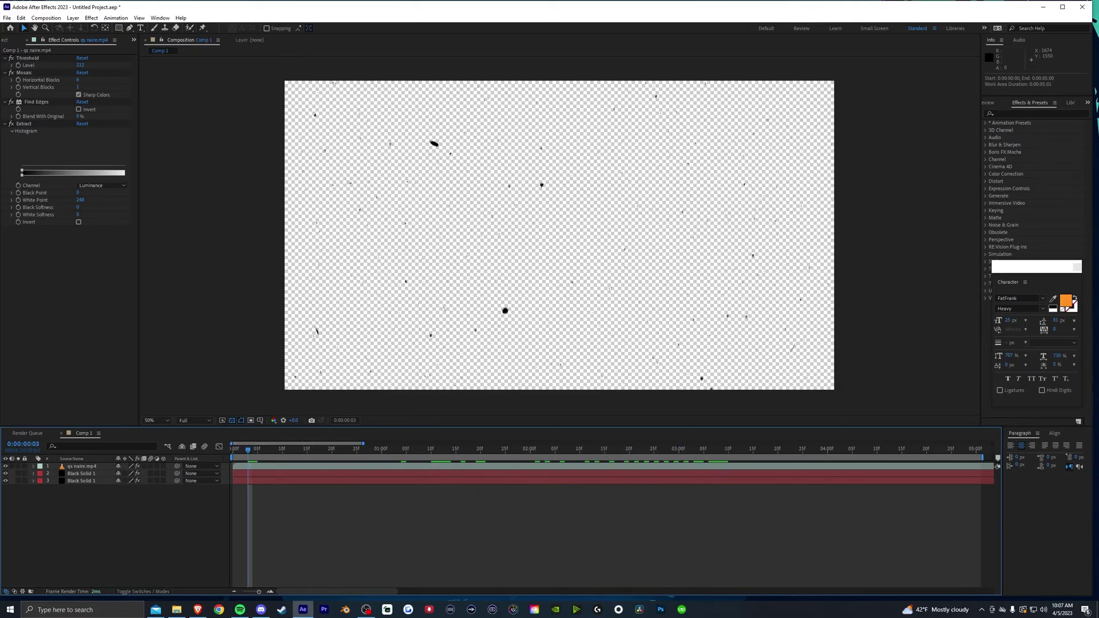
Add the Halo gameplay clip to the timeline beneath the grain layers.
click(176, 610)
drag(0, 509, 252, 534)
click(5, 466)
click(5, 466)
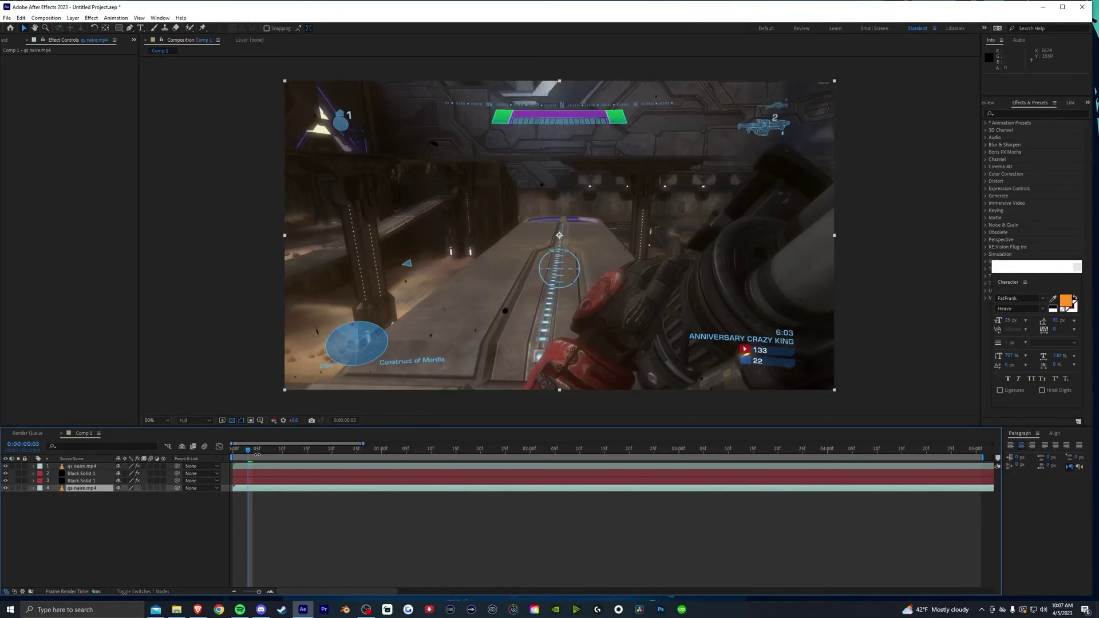
Preview the grain over the gameplay from the start and select the top grain layer.
drag(256, 454, 217, 453)
key(space)
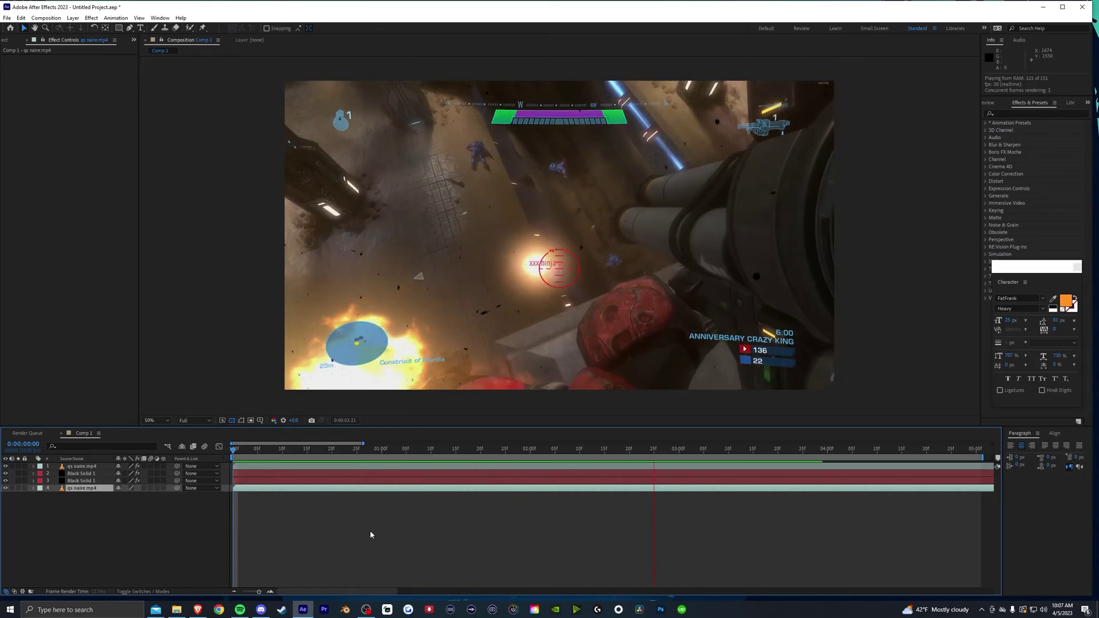
key(space)
click(85, 481)
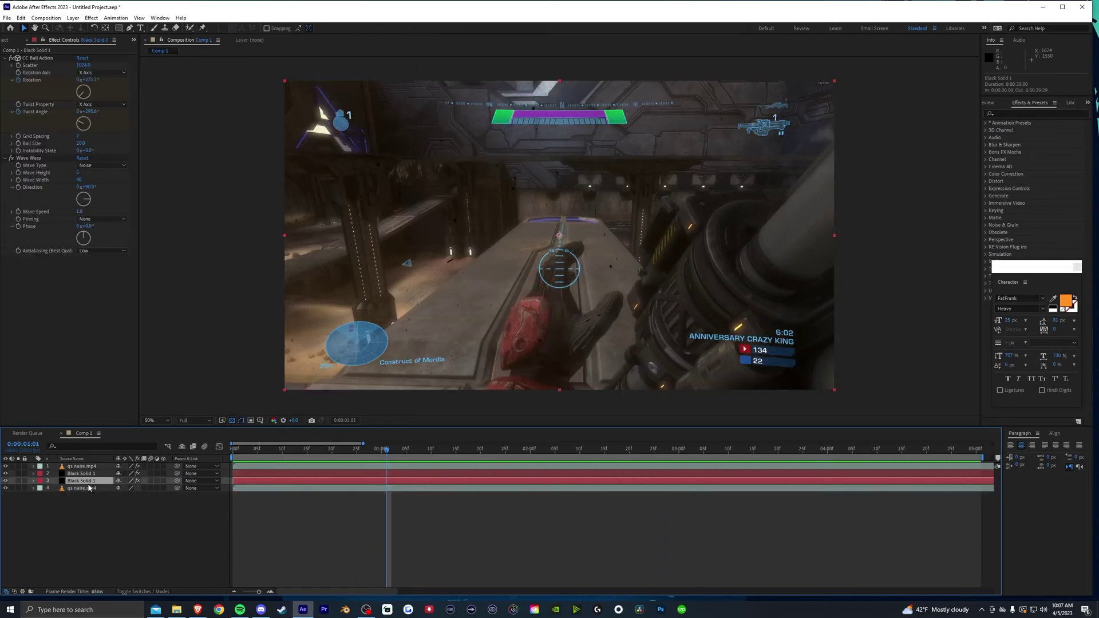
Pre-compose the three grain layers into a precomp named 'old film grain'.
shift+click(81, 467)
right_click(87, 467)
click(114, 389)
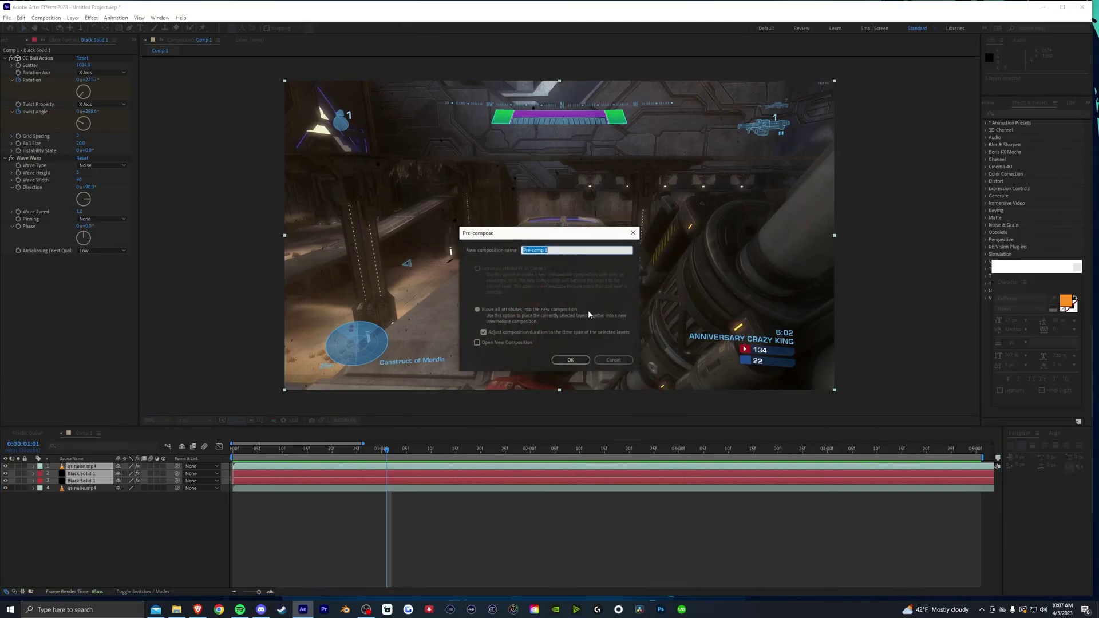
text(cld film grain)
key(Return)
Try an Invert effect on the old film grain layer, preview it, then undo it.
drag(378, 452, 303, 452)
click(82, 467)
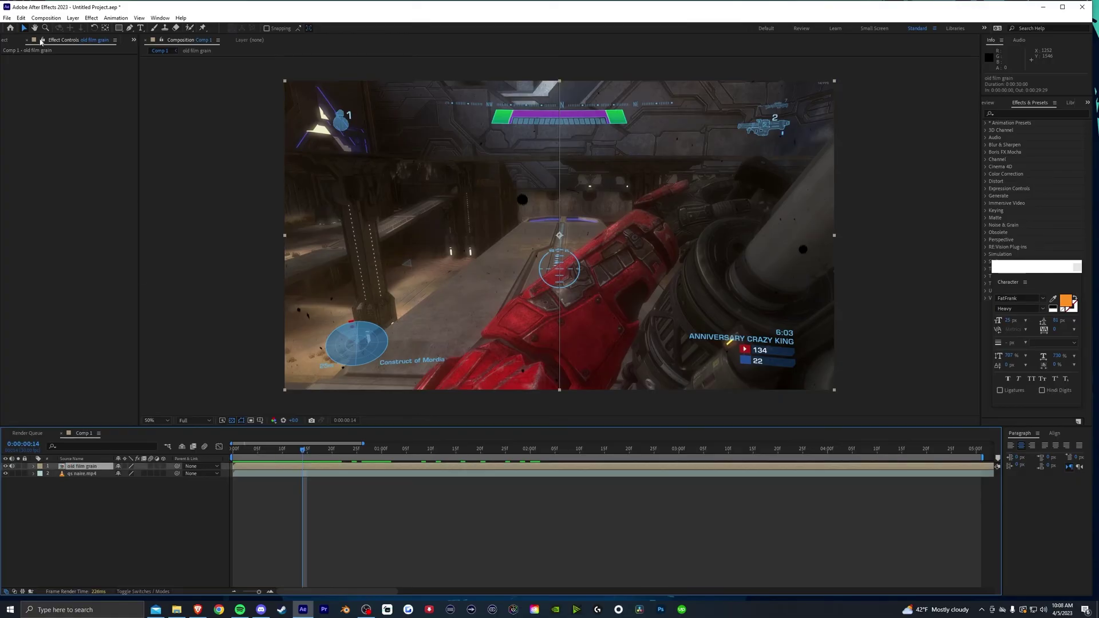
click(92, 18)
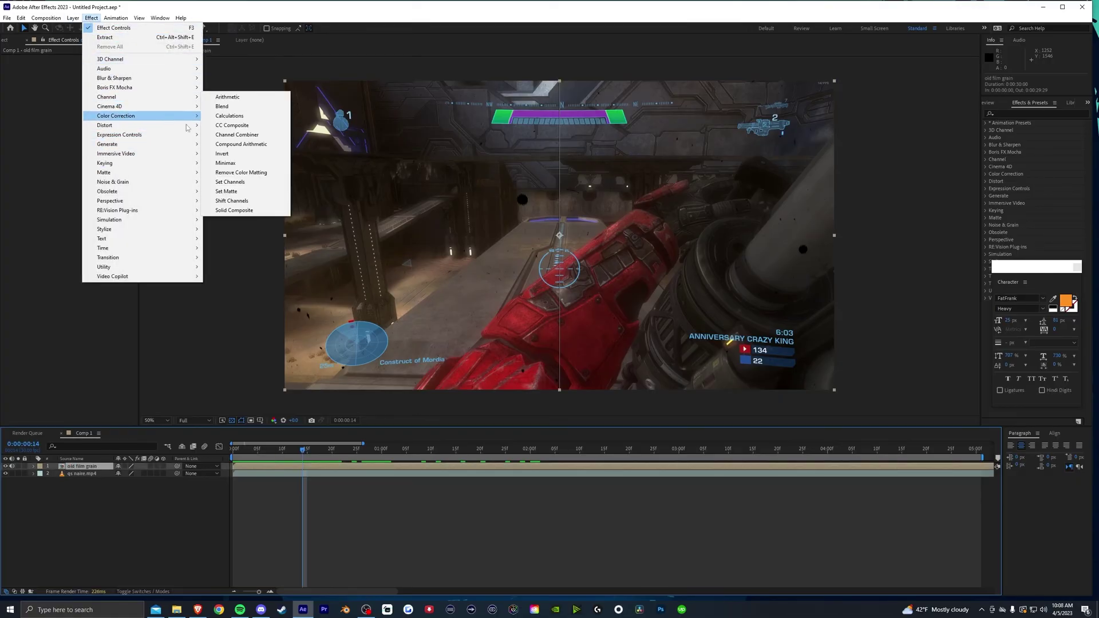
click(224, 155)
key(space)
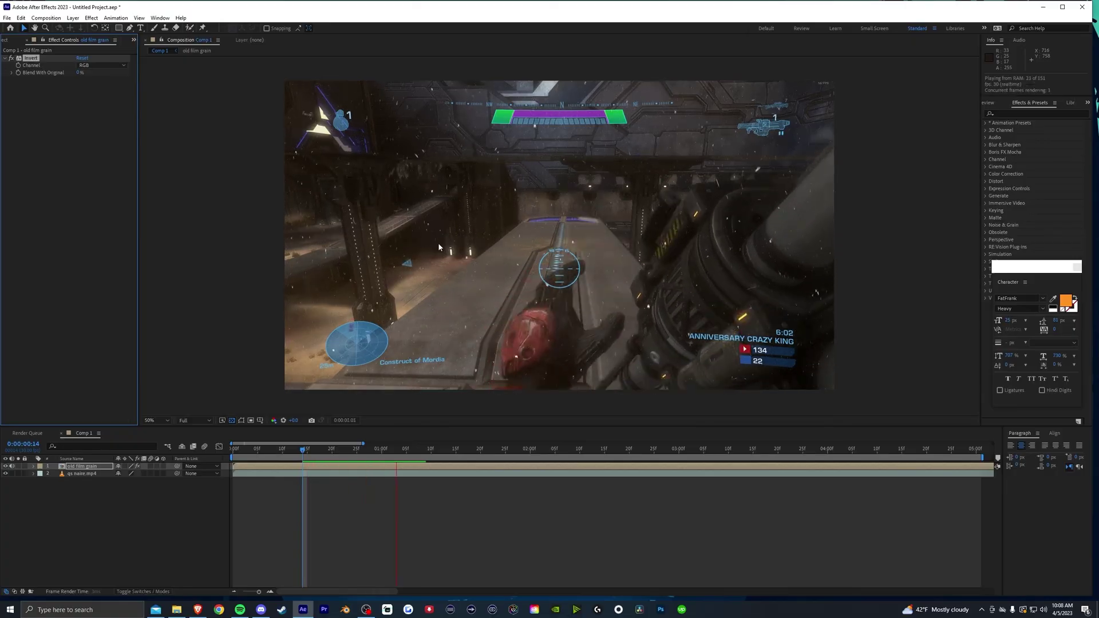
key(ctrl+z)
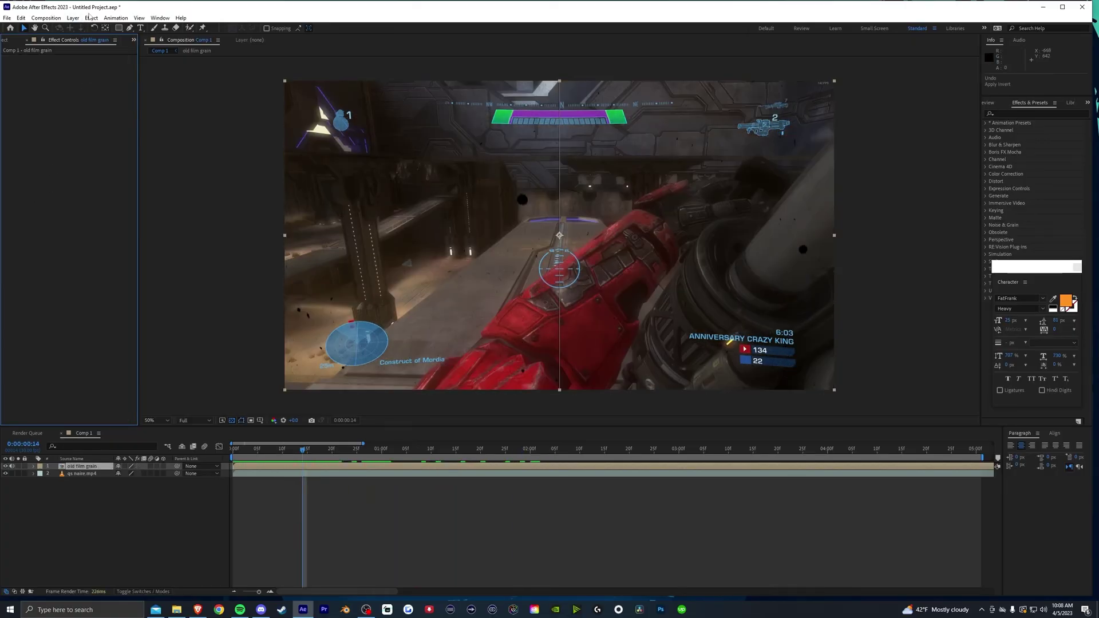
Add a light blue Fill effect to the old film grain layer and preview it.
click(90, 18)
mouse_move(115, 142)
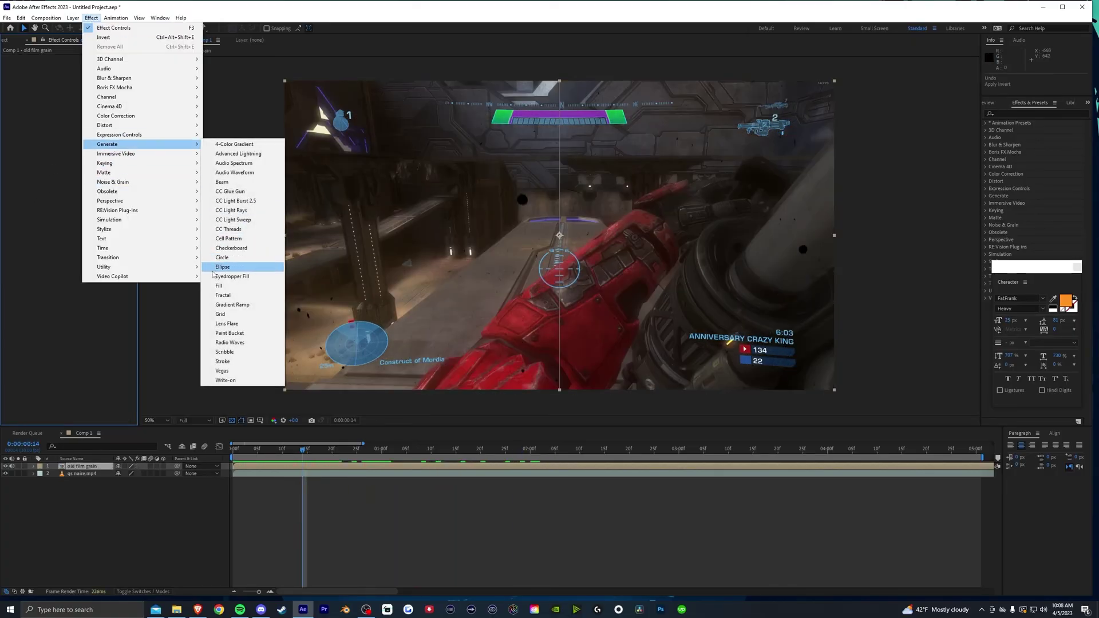
click(235, 281)
click(80, 81)
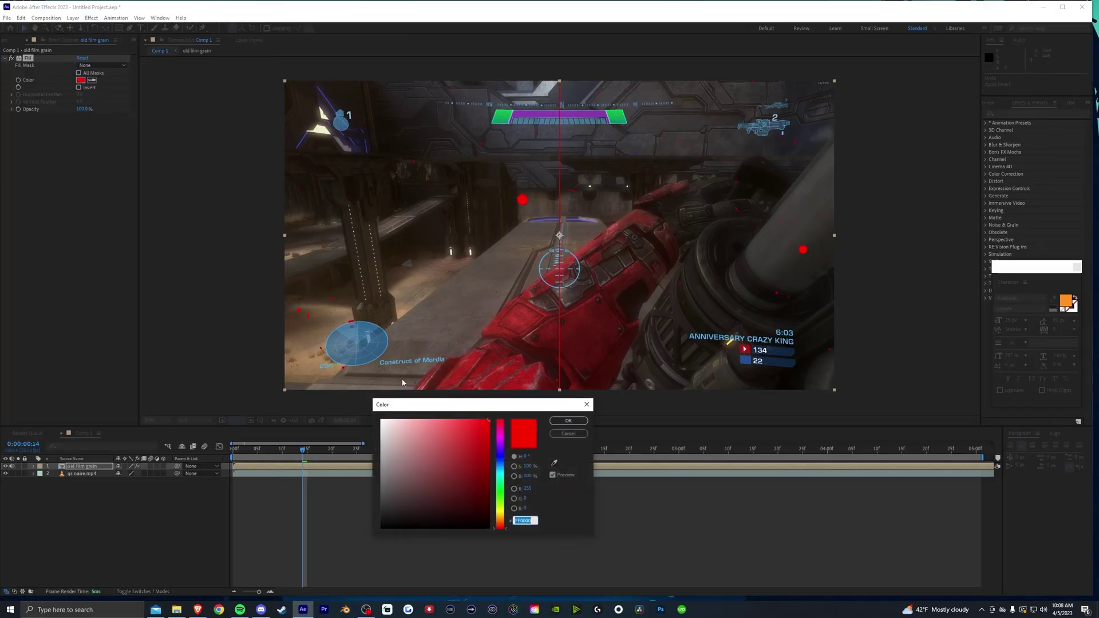
click(498, 471)
click(569, 421)
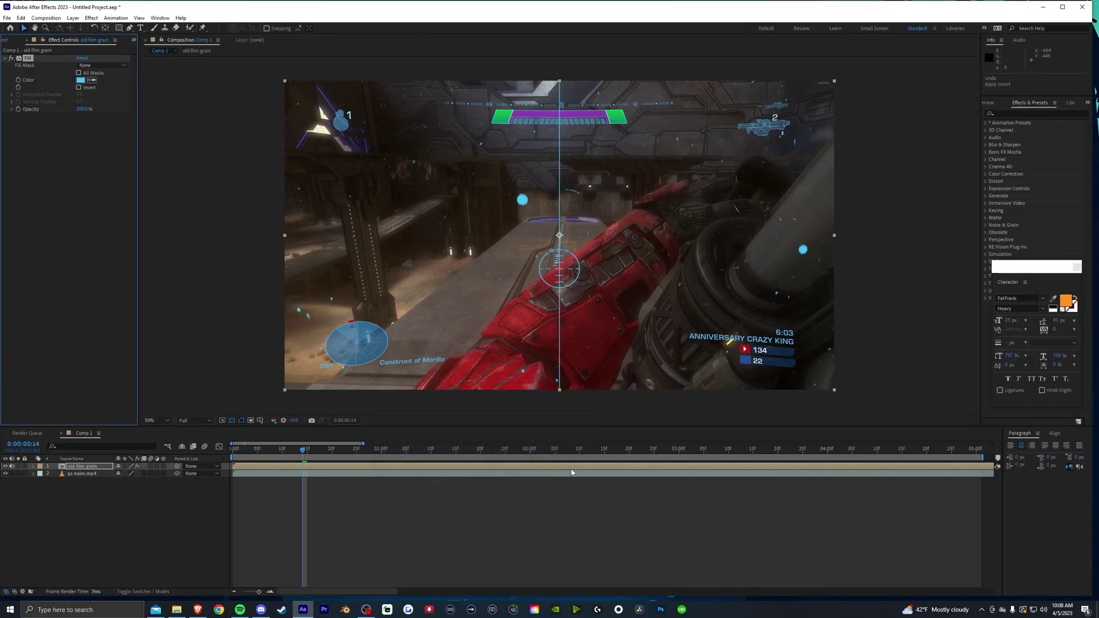
key(space)
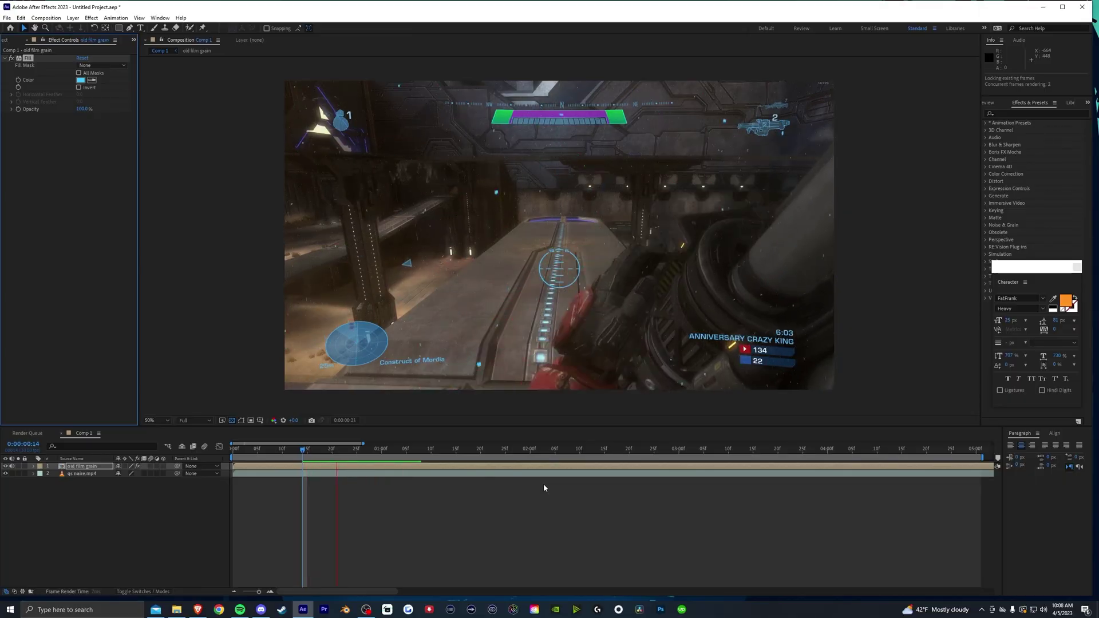
click(308, 450)
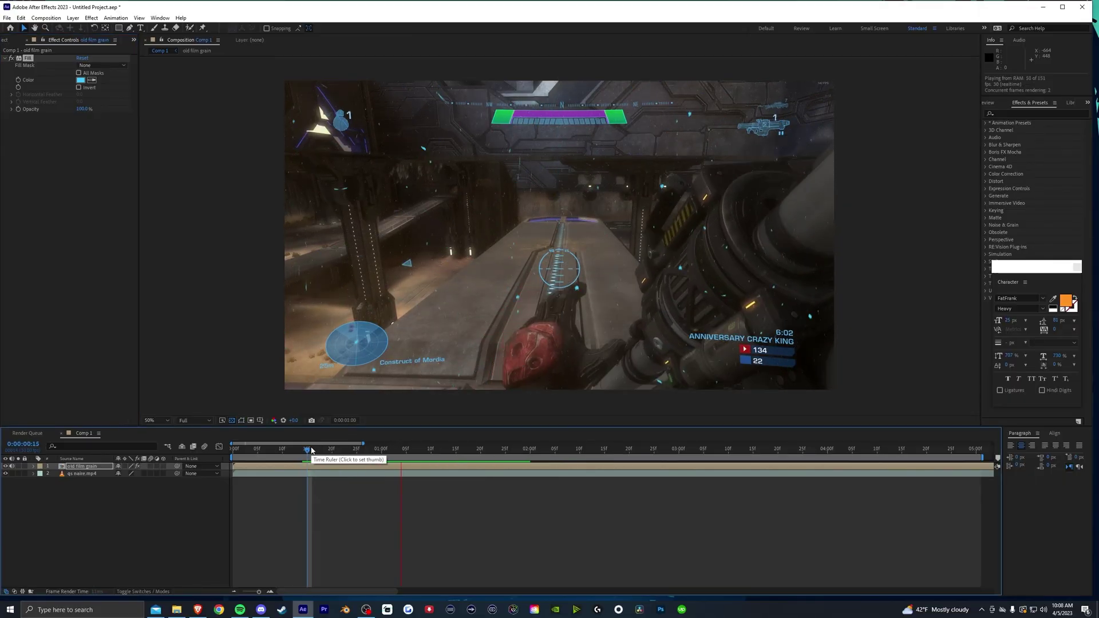